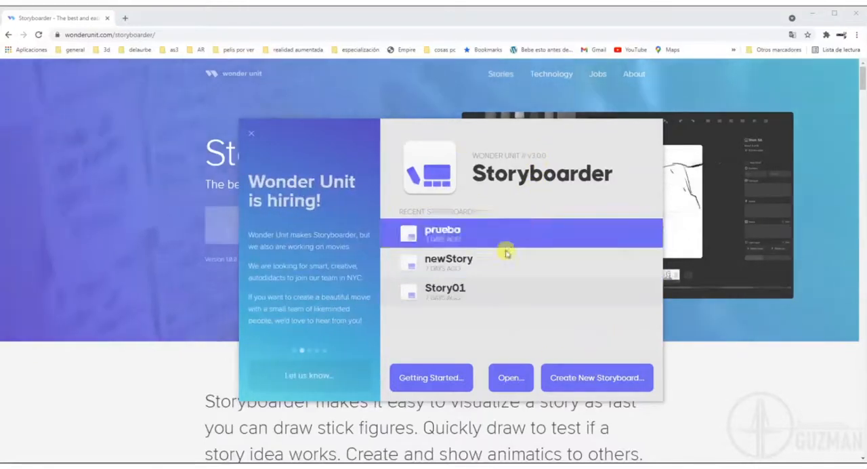
# Start a new blank storyboard with the HD 16:9 aspect ratio.
pyautogui.click(594, 378)
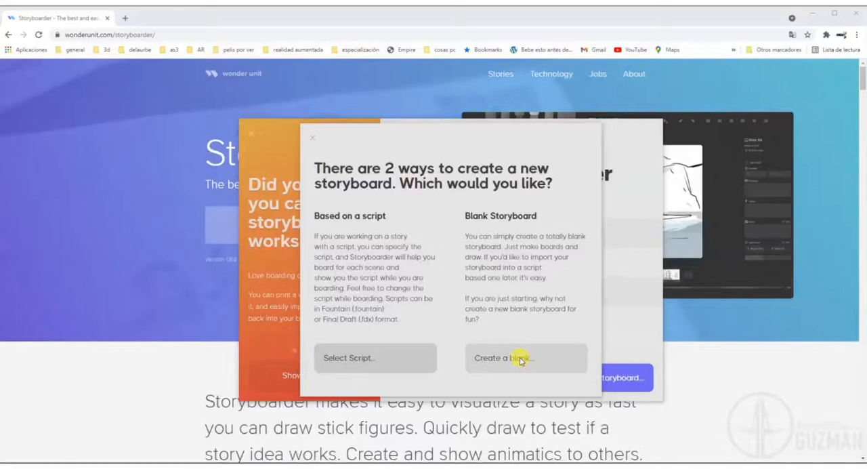
pyautogui.click(519, 359)
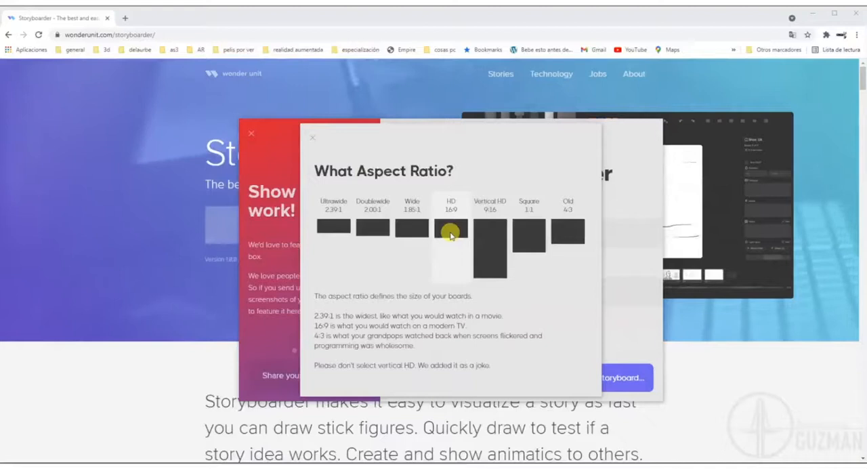
pyautogui.click(450, 234)
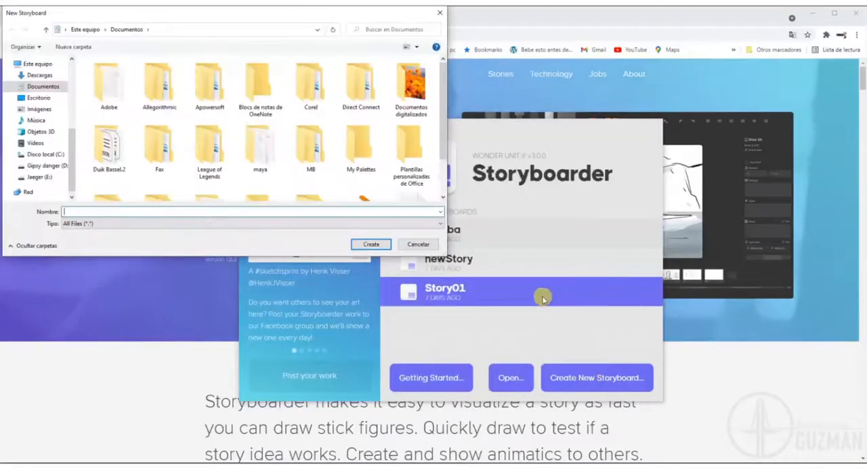
# Create the storyboard under the name "story" in the "recursos semestre" folder inside "animación 2D" on drive E:.
pyautogui.click(40, 177)
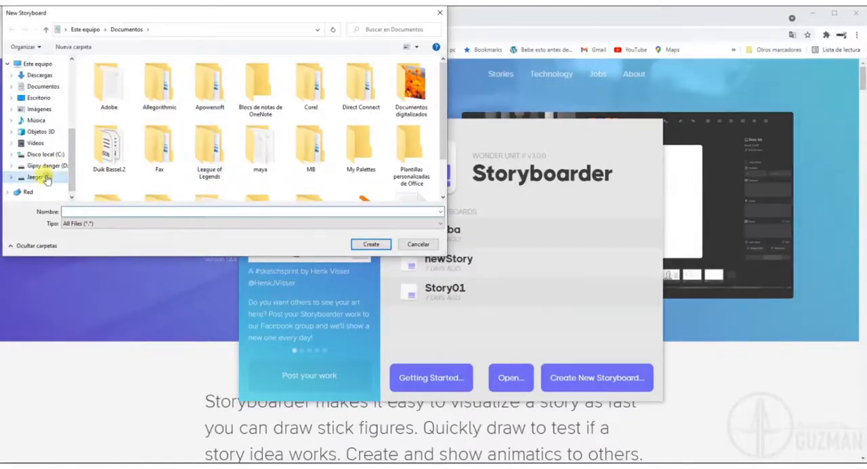
pyautogui.doubleClick(108, 88)
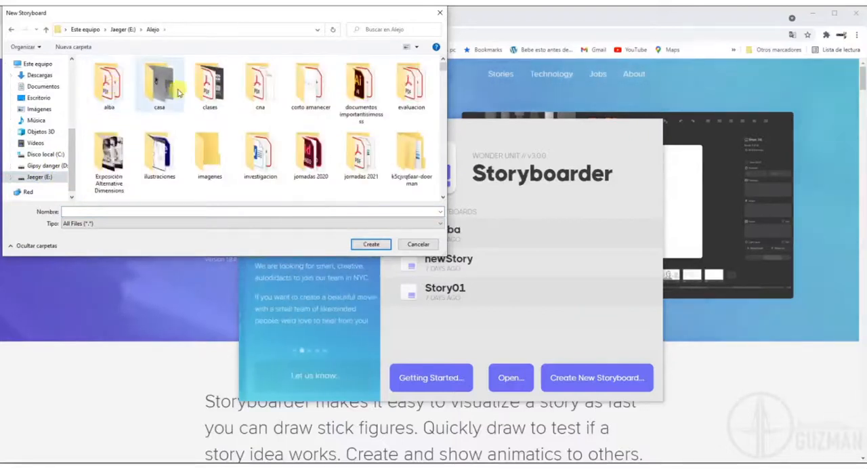
pyautogui.doubleClick(210, 84)
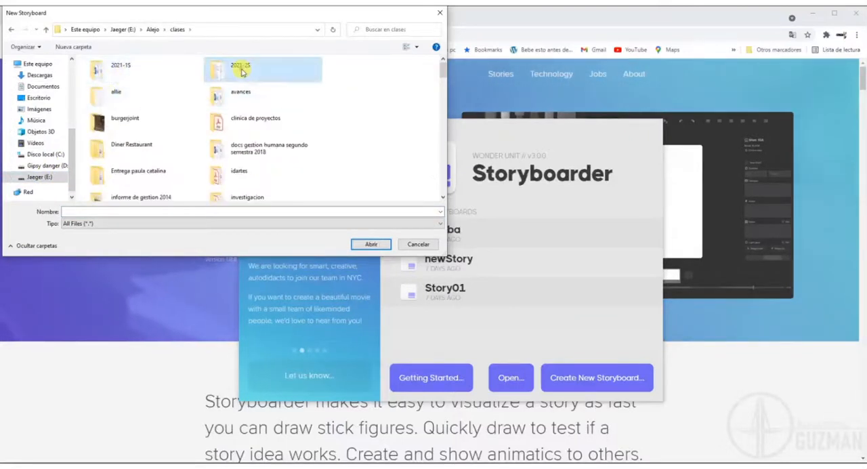
pyautogui.doubleClick(219, 70)
pyautogui.doubleClick(108, 71)
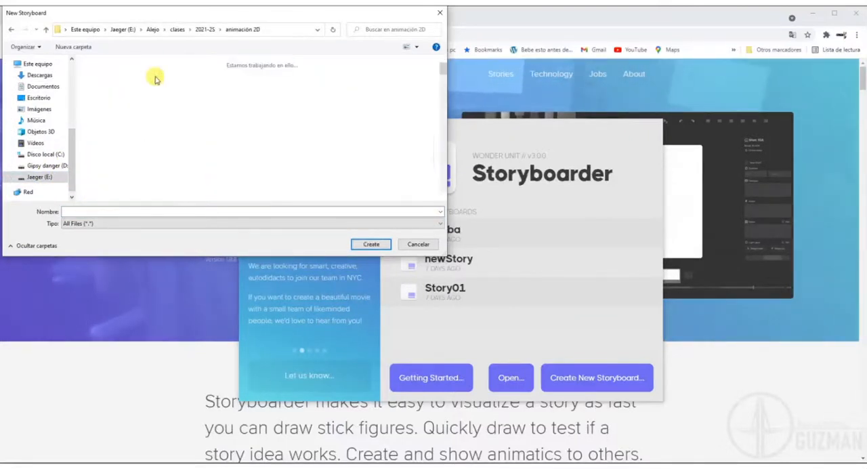
pyautogui.doubleClick(365, 88)
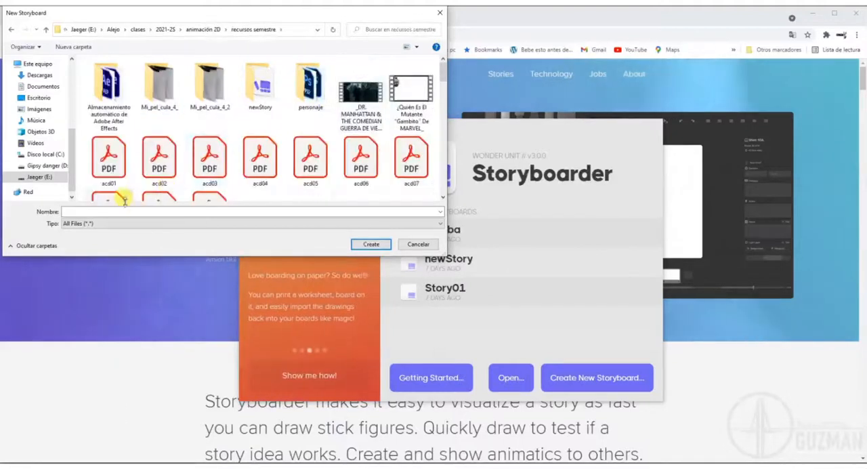
pyautogui.write('story')
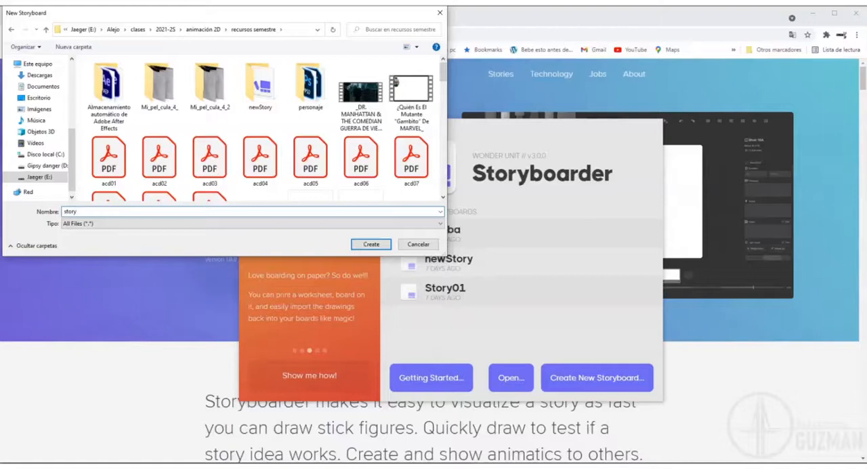
pyautogui.click(379, 243)
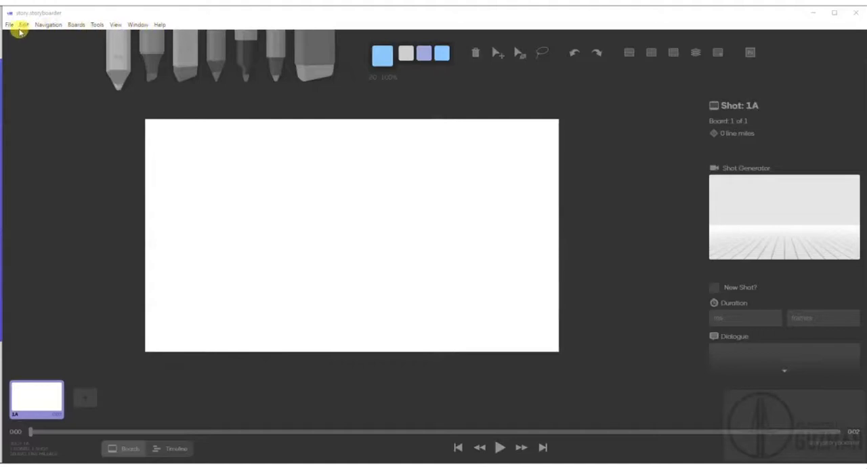
pyautogui.click(10, 25)
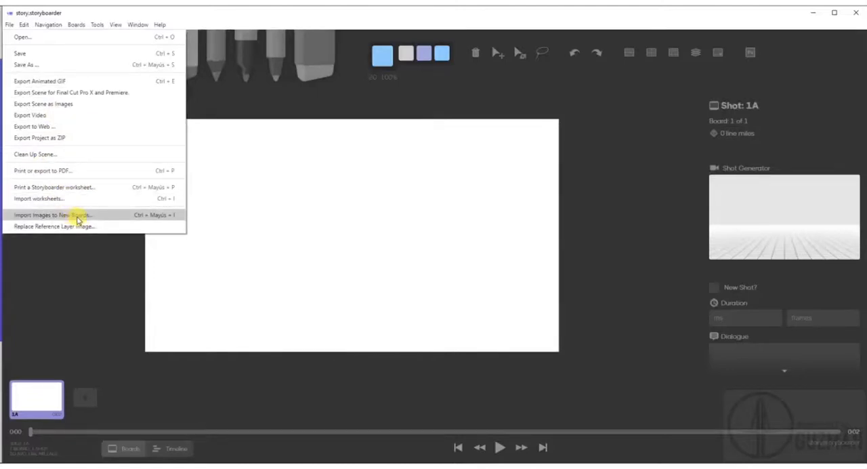
pyautogui.moveTo(25, 25)
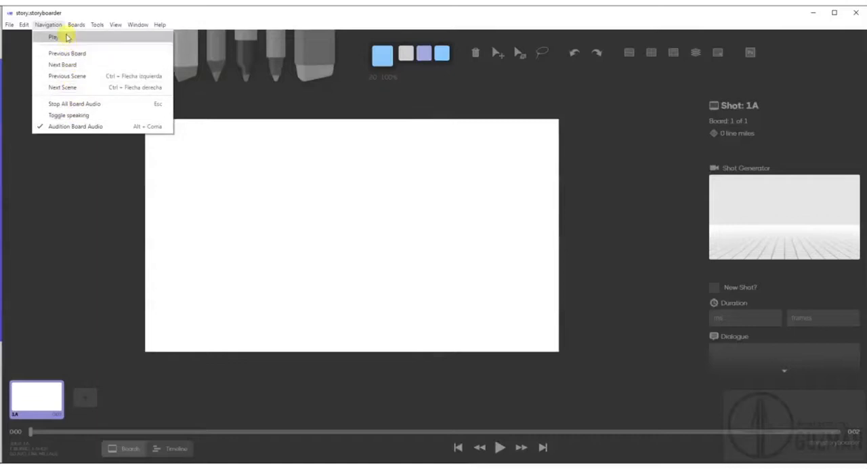
pyautogui.press('Right')
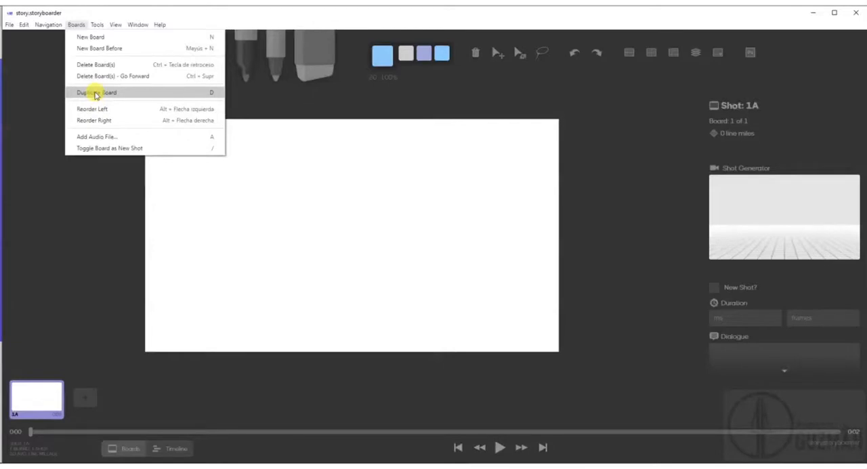
pyautogui.moveTo(97, 27)
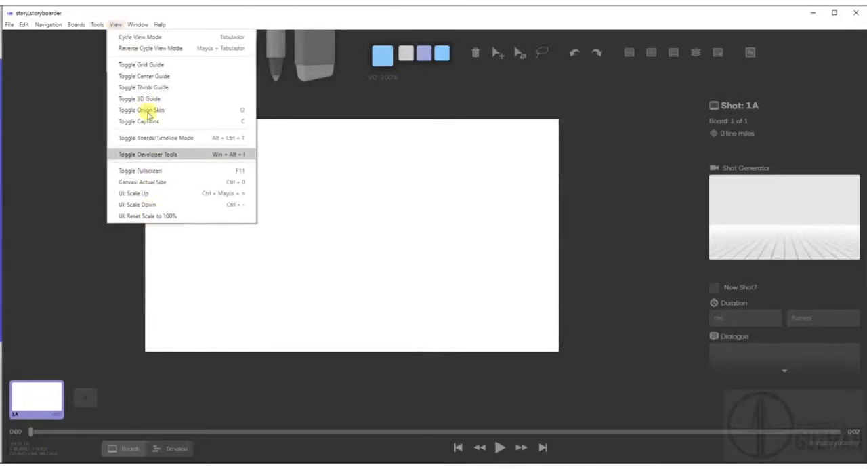
pyautogui.moveTo(144, 25)
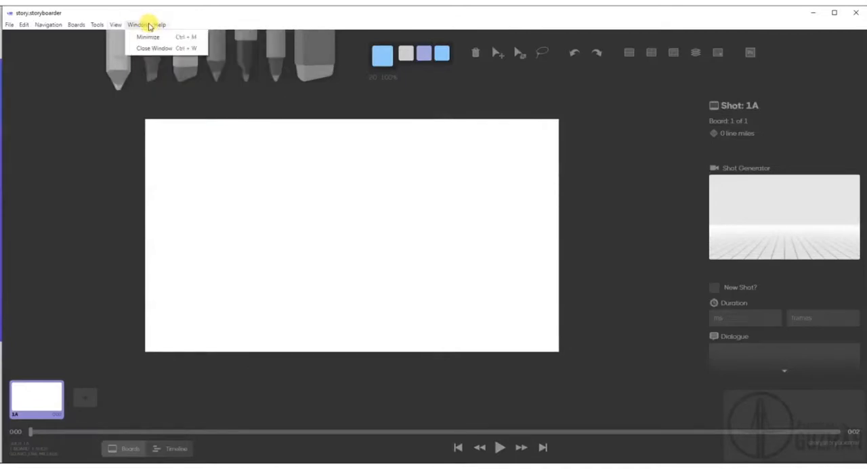
pyautogui.click(195, 21)
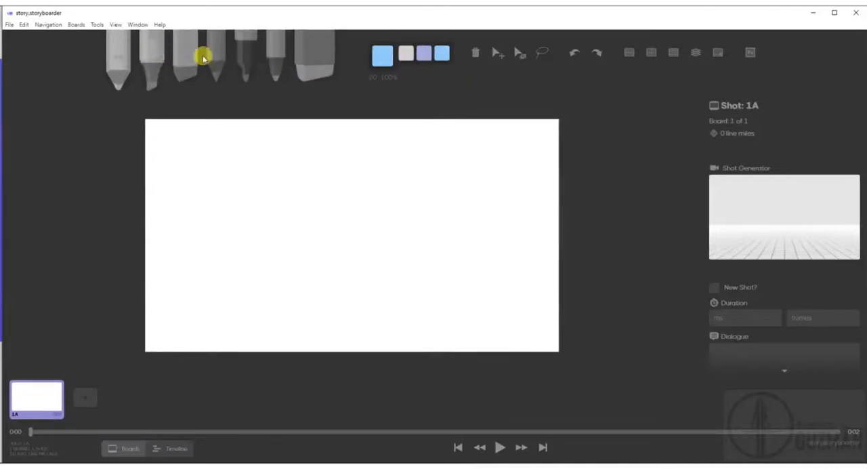
pyautogui.click(245, 61)
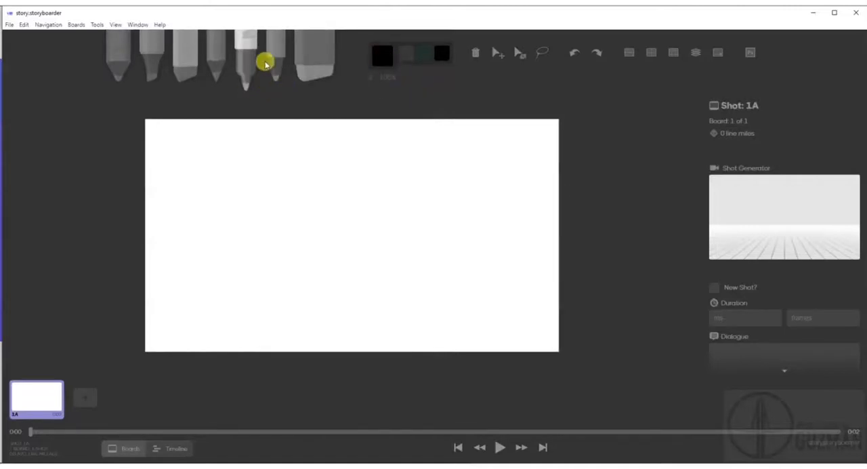
pyautogui.click(282, 59)
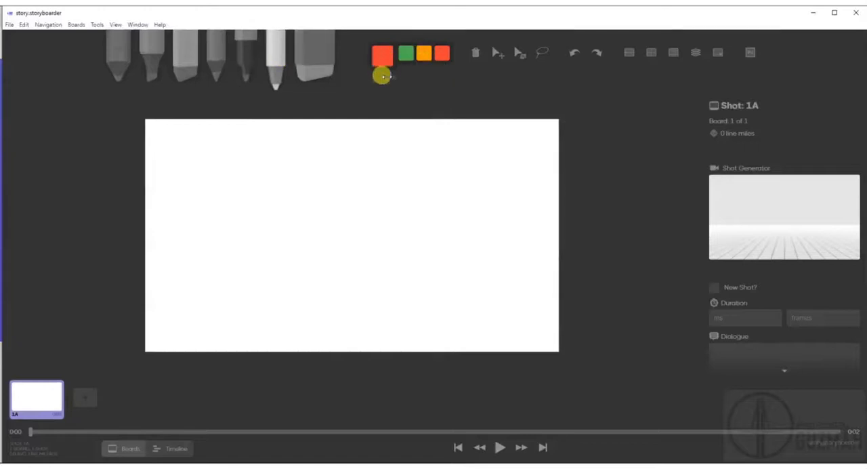
pyautogui.click(322, 63)
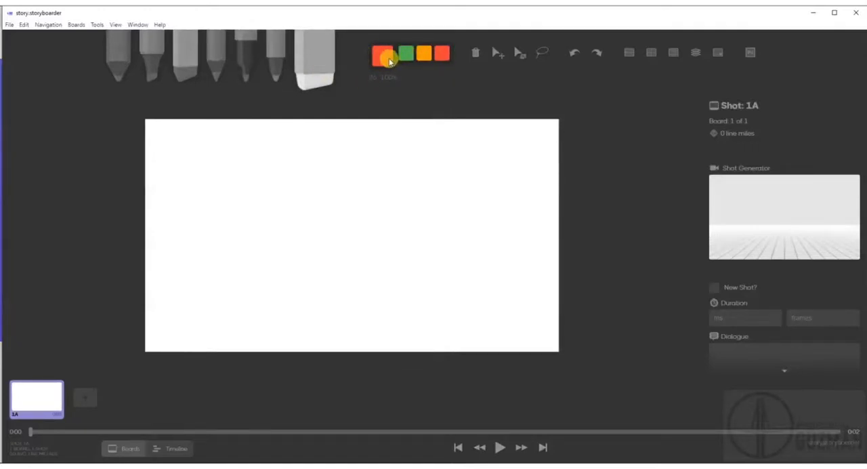
pyautogui.click(245, 61)
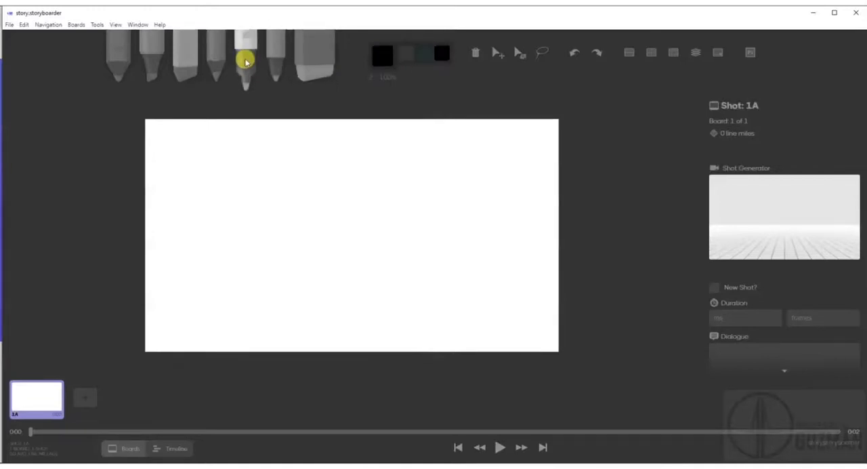
# Choose the pencil tool and turn on the grid, center and thirds guides for the board.
pyautogui.click(217, 61)
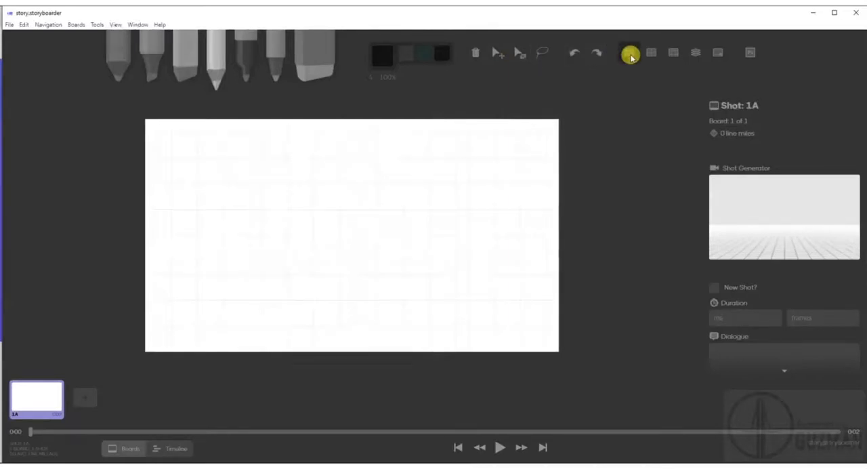
pyautogui.click(652, 54)
pyautogui.click(671, 58)
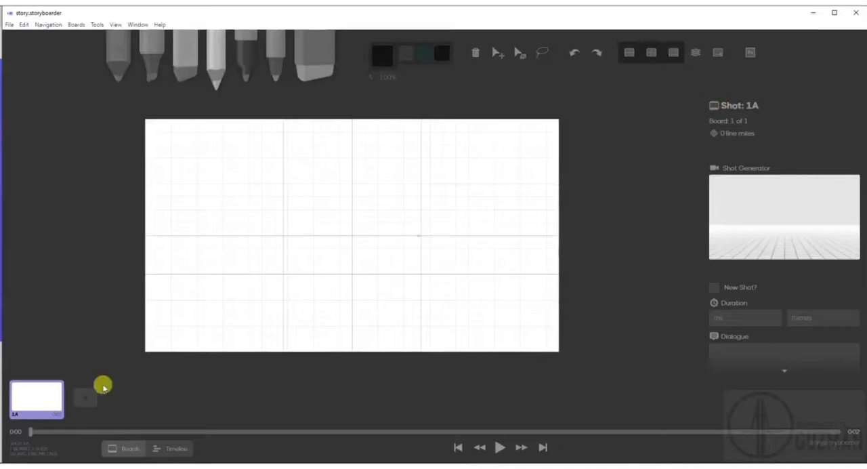
# Set the scene's frame rate to 24 fps.
pyautogui.click(741, 315)
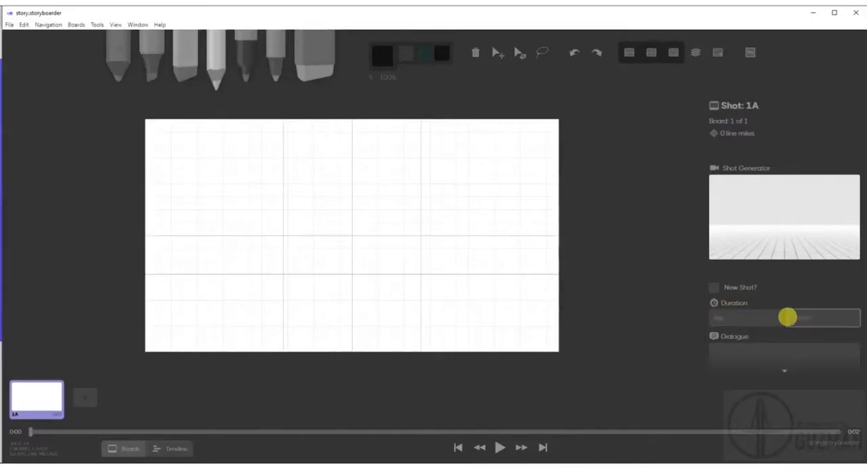
pyautogui.scroll(-4, 806, 305)
pyautogui.scroll(-3, 809, 295)
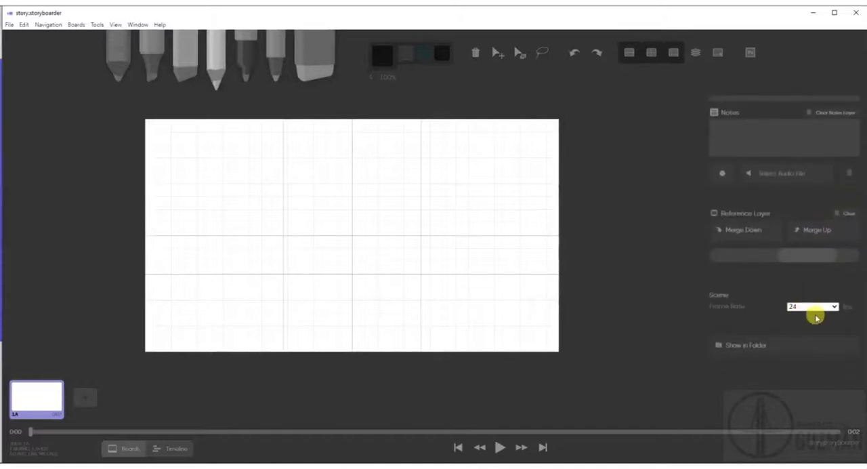
pyautogui.click(834, 309)
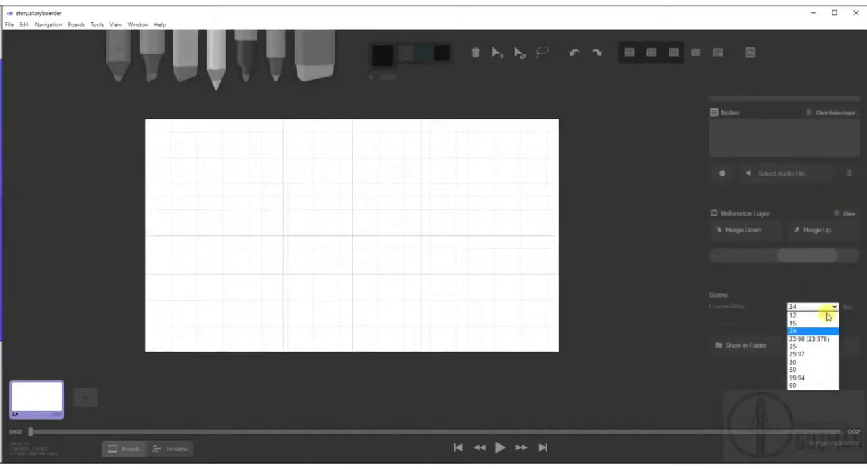
pyautogui.click(803, 332)
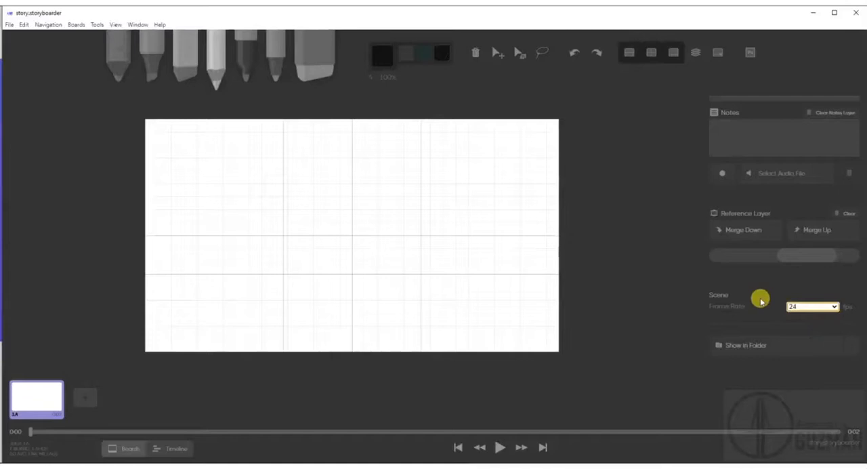
# Set the duration of board 1A to 24 frames.
pyautogui.scroll(1, 759, 299)
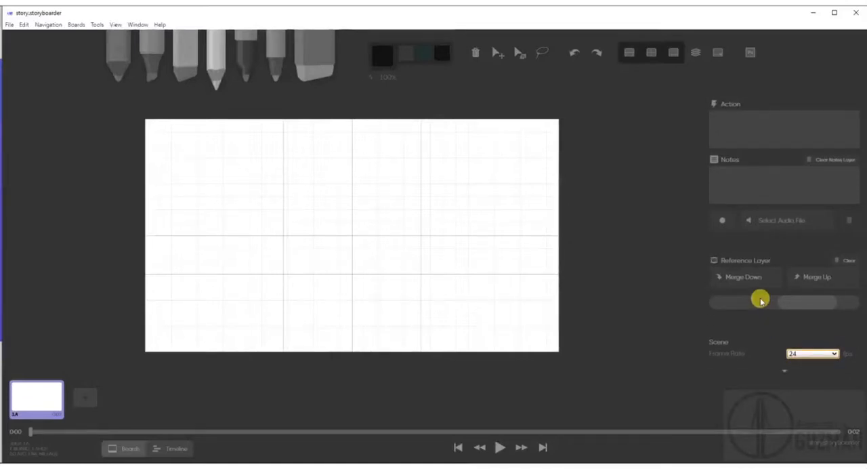
pyautogui.scroll(3, 761, 300)
pyautogui.scroll(2, 760, 301)
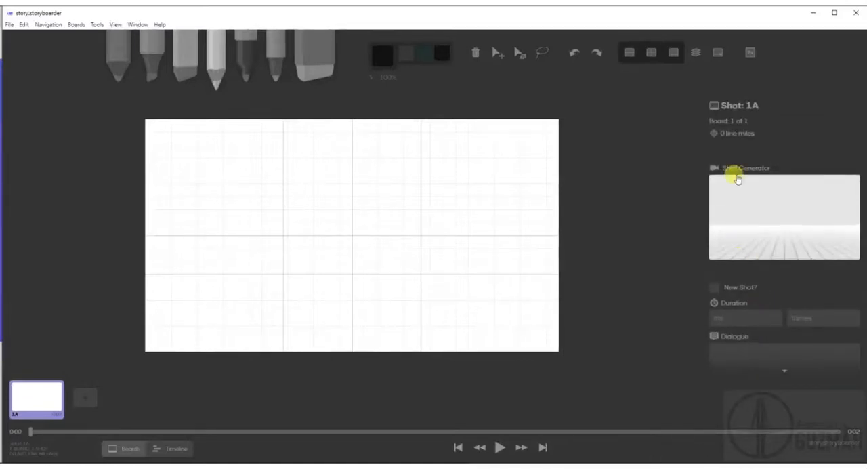
pyautogui.click(800, 315)
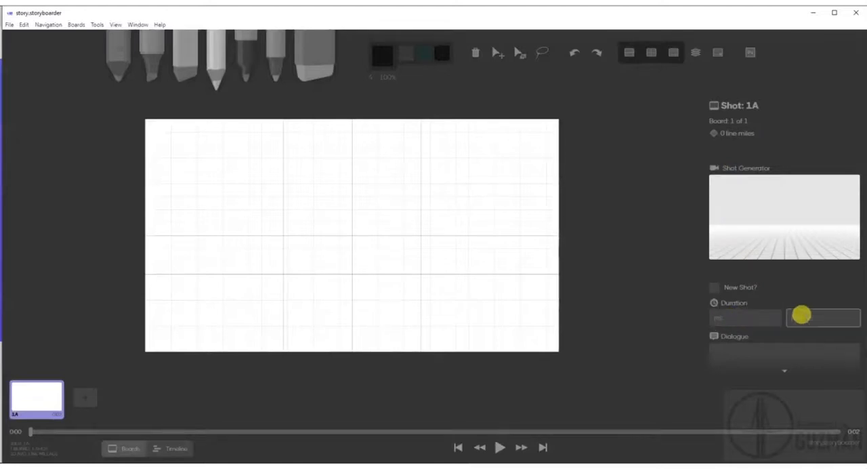
pyautogui.write('24')
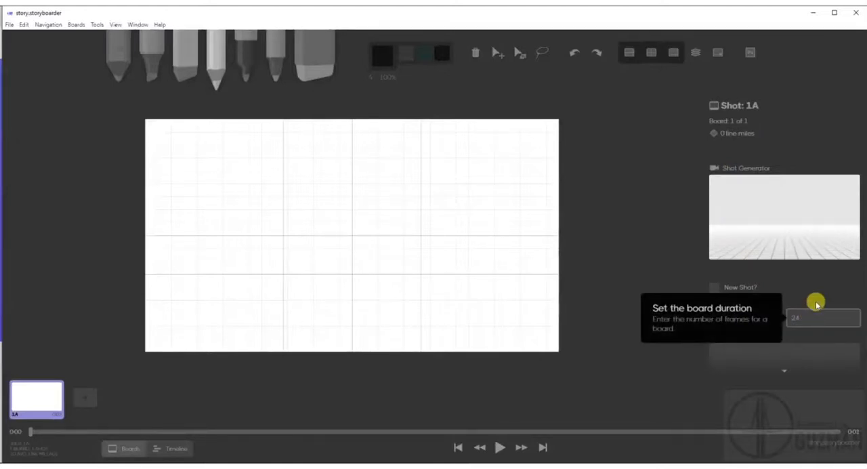
pyautogui.press('Return')
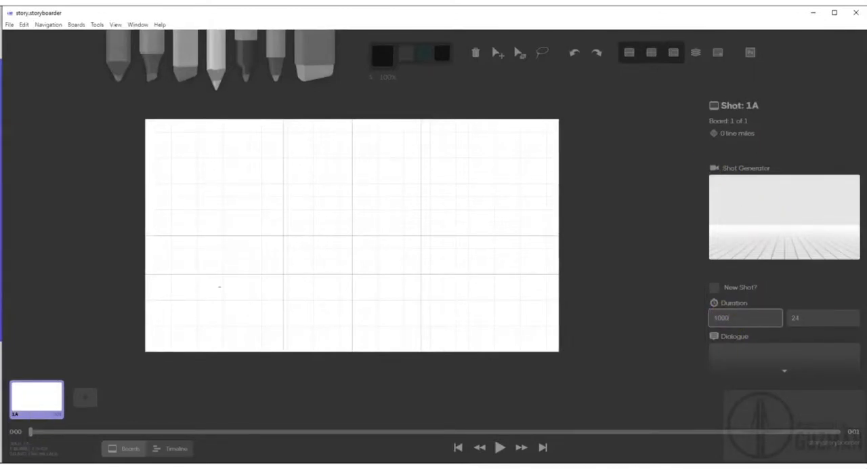
pyautogui.click(749, 107)
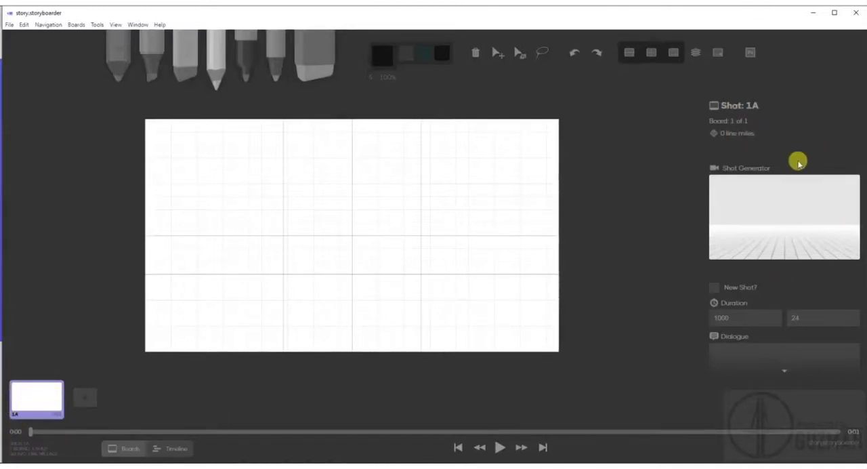
# Enter "No hay diálogos" as the dialogue of board 1A and select that text.
pyautogui.scroll(-3, 813, 304)
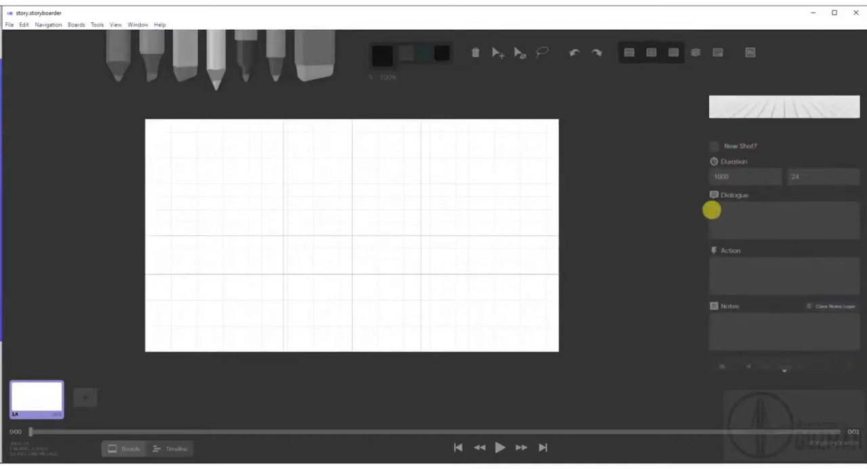
pyautogui.click(714, 202)
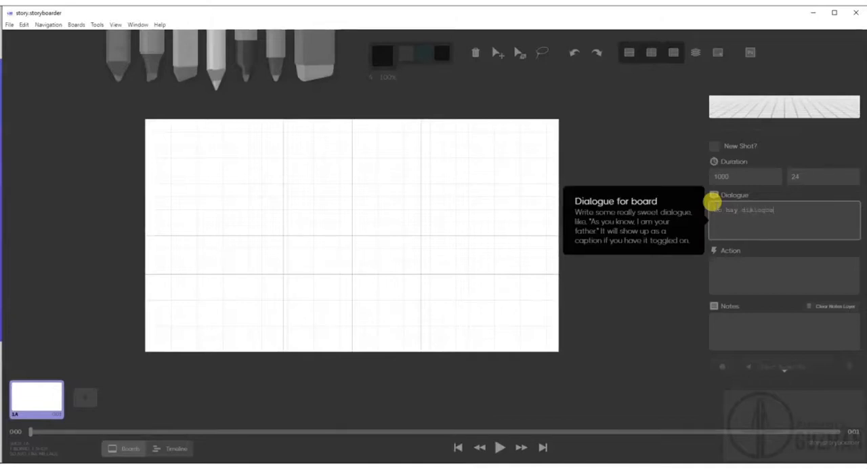
pyautogui.moveTo(781, 206); pyautogui.dragTo(717, 208)
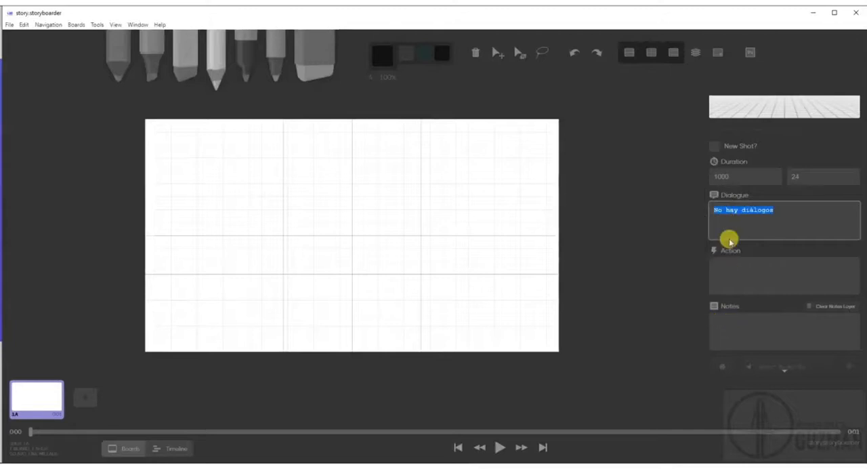
# Move the text "No hay diálogos" from the dialogue of board 1A to its notes.
pyautogui.hotkey('ctrl', 'x')
pyautogui.click(743, 318)
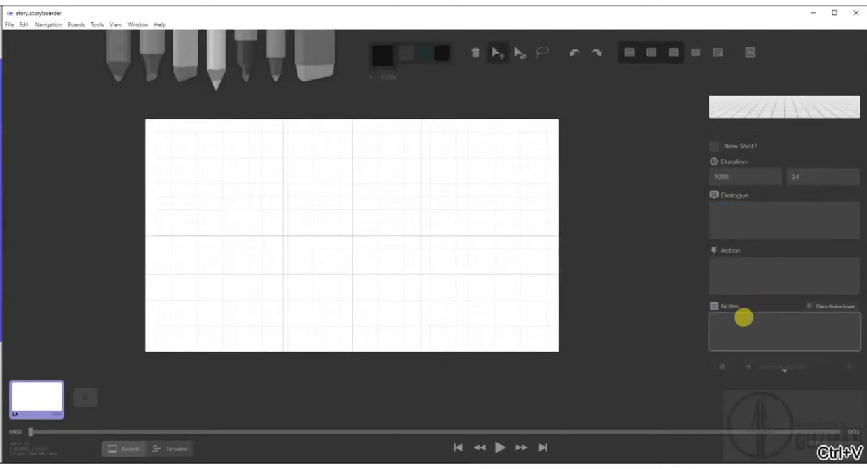
pyautogui.hotkey('ctrl', 'v')
# Enter "aparece en pantalla personaje" as the action of board 1A.
pyautogui.click(743, 265)
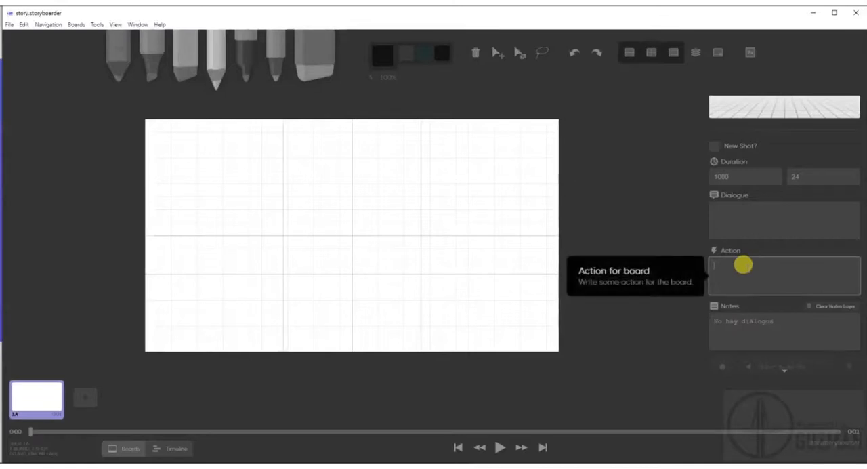
pyautogui.write('aparece en pantalla personaje')
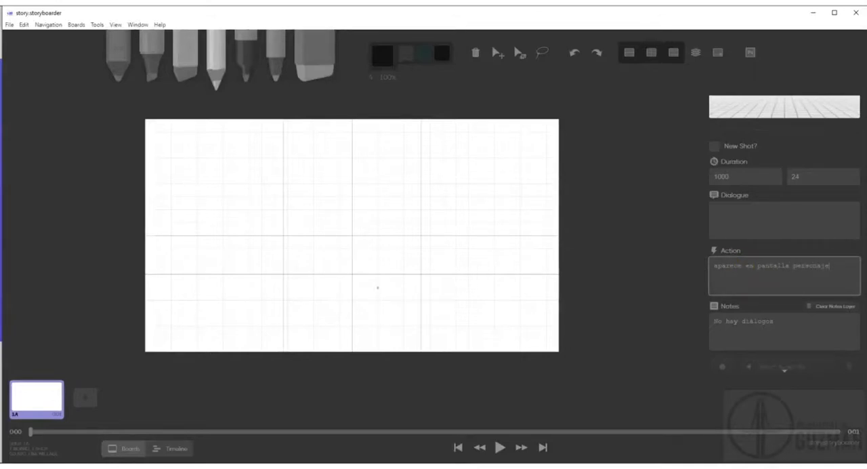
pyautogui.scroll(-3, 805, 281)
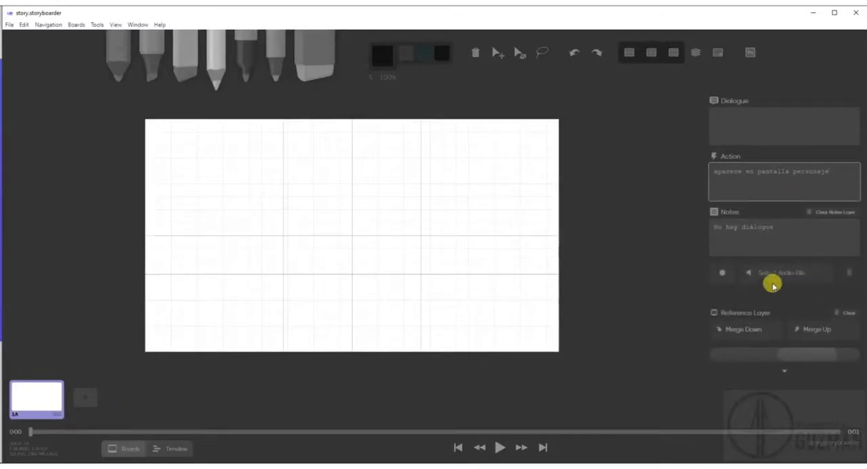
pyautogui.scroll(-3, 749, 298)
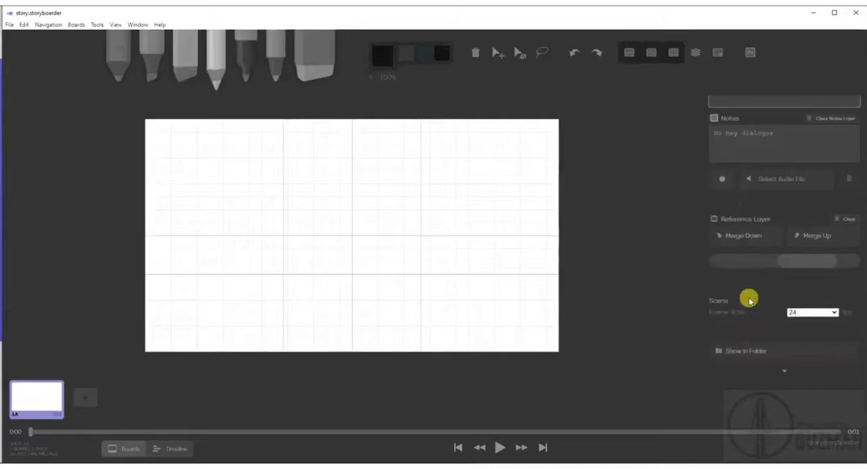
pyautogui.scroll(5, 741, 345)
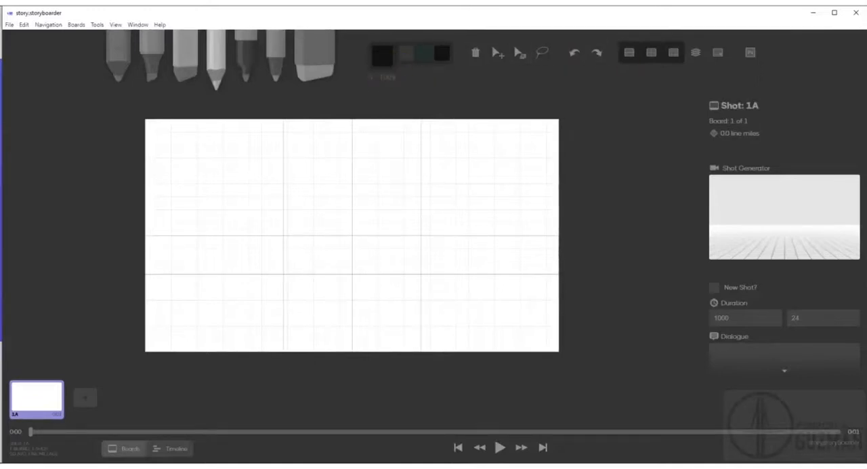
# Switch to the Pen tool and undo the test strokes on board 1A.
pyautogui.click(247, 64)
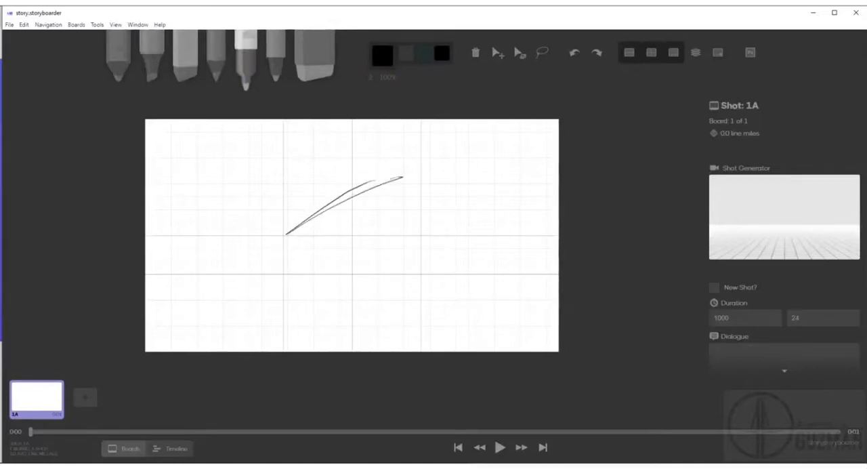
pyautogui.hotkey('ctrl', 'z')
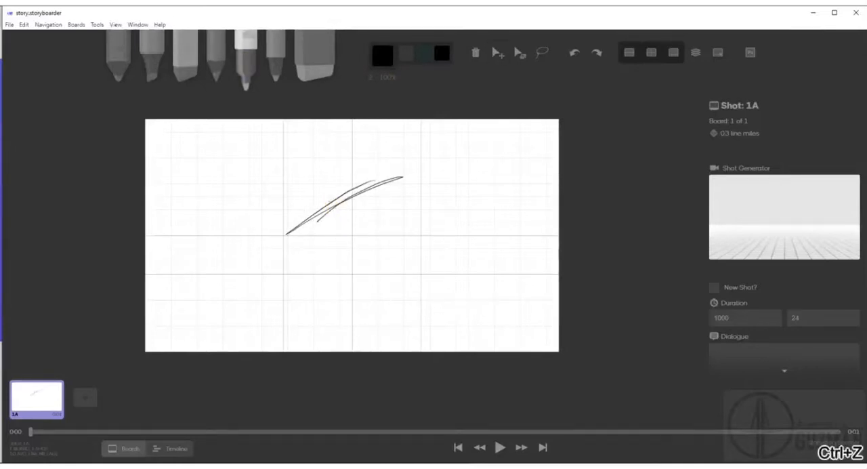
pyautogui.click(572, 56)
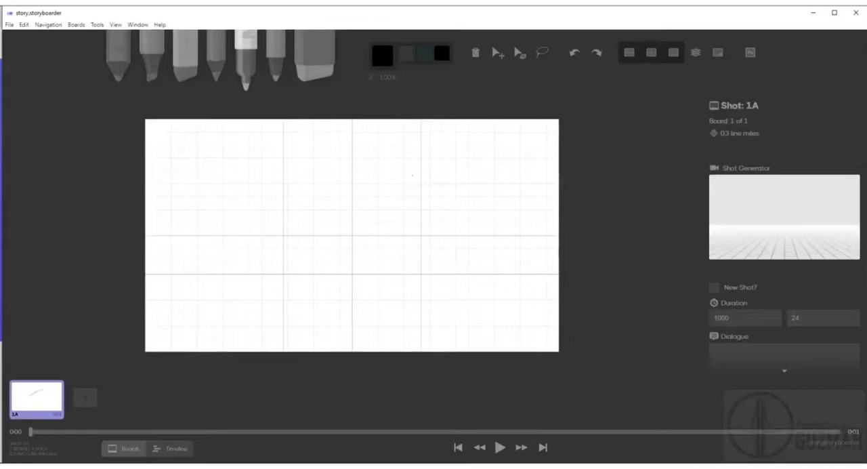
# Sketch a rough cat-eared character with tilted head, torso, legs and arms right of the board's center.
pyautogui.moveTo(413, 173); pyautogui.dragTo(400, 196)
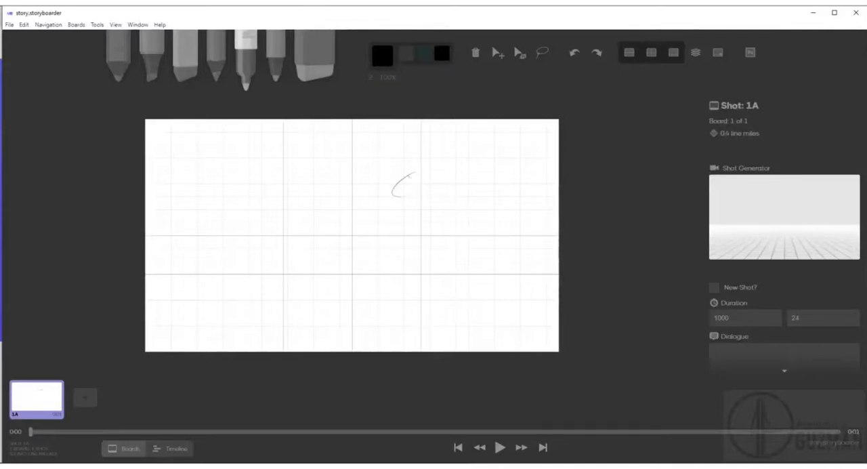
pyautogui.moveTo(424, 170); pyautogui.dragTo(396, 203)
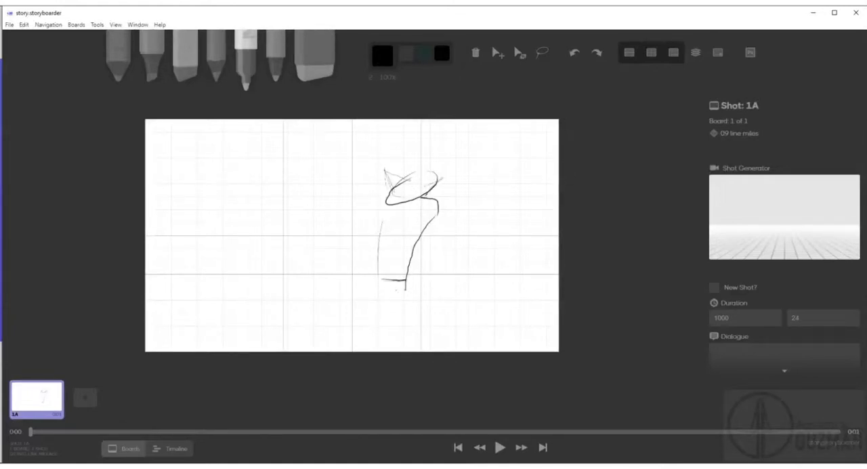
pyautogui.moveTo(416, 313); pyautogui.dragTo(427, 351)
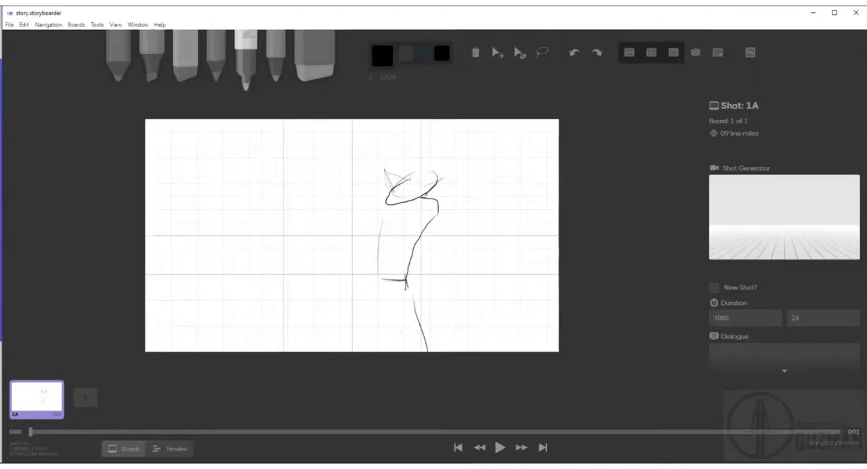
pyautogui.moveTo(381, 281); pyautogui.dragTo(376, 350)
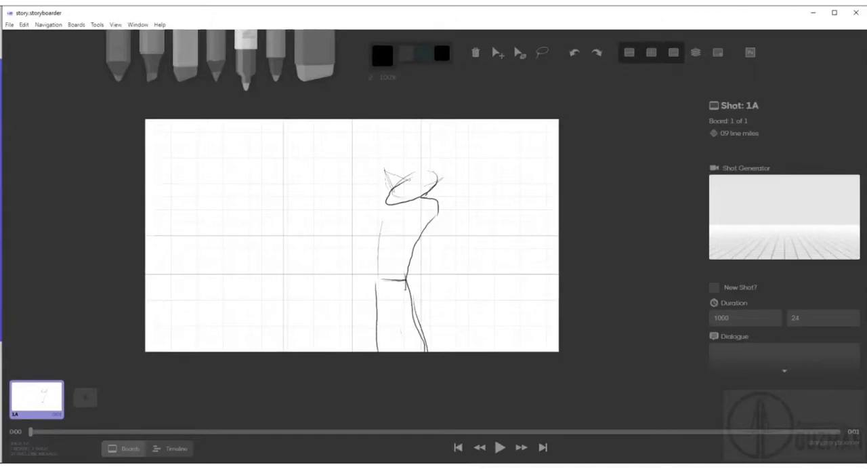
pyautogui.moveTo(437, 263); pyautogui.dragTo(445, 297)
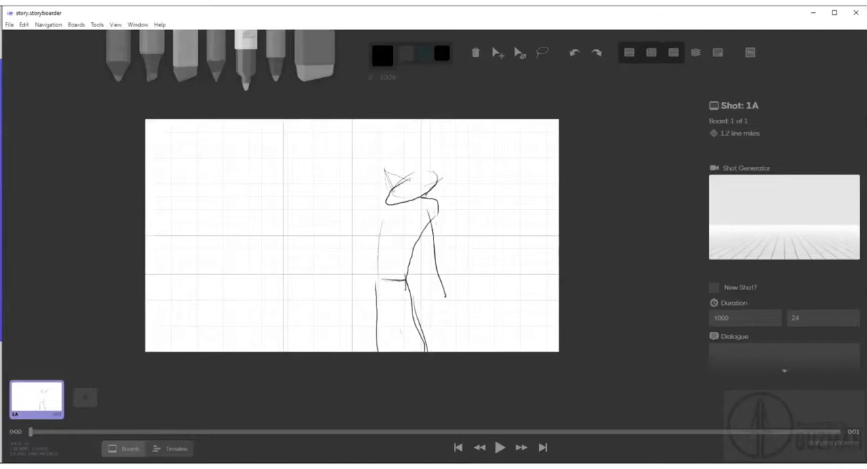
pyautogui.moveTo(378, 222); pyautogui.dragTo(356, 275)
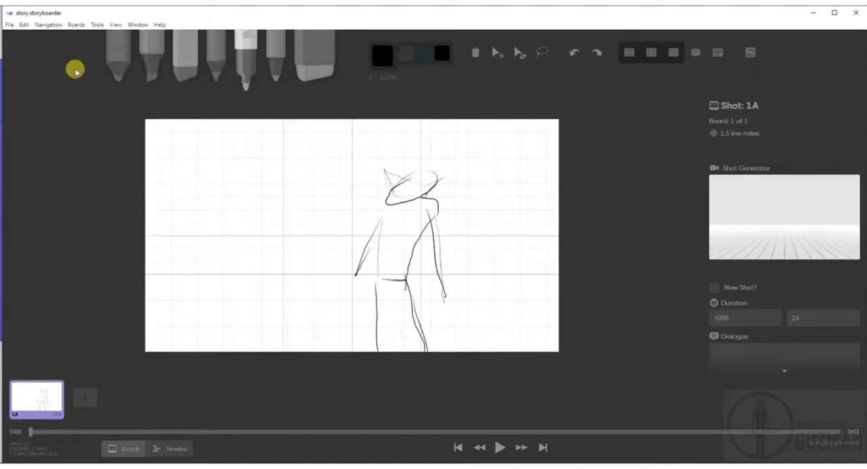
# Try other drawing tools, shading the character's head with the Tone tool, and undo that shading.
pyautogui.click(124, 63)
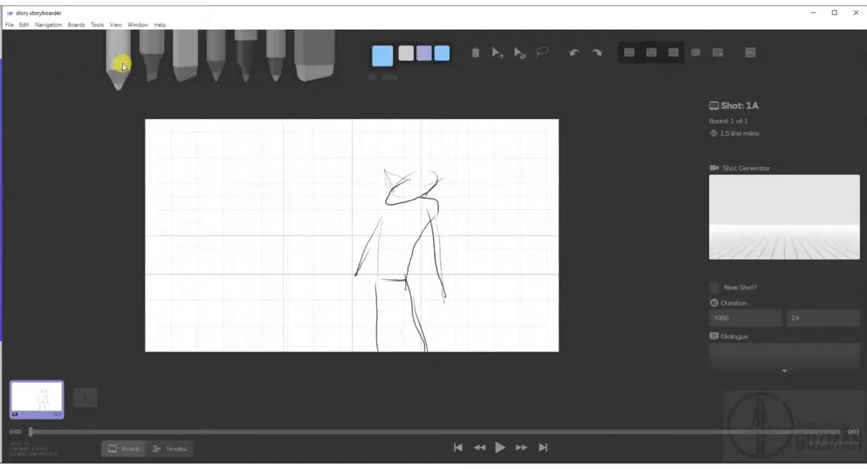
pyautogui.click(208, 65)
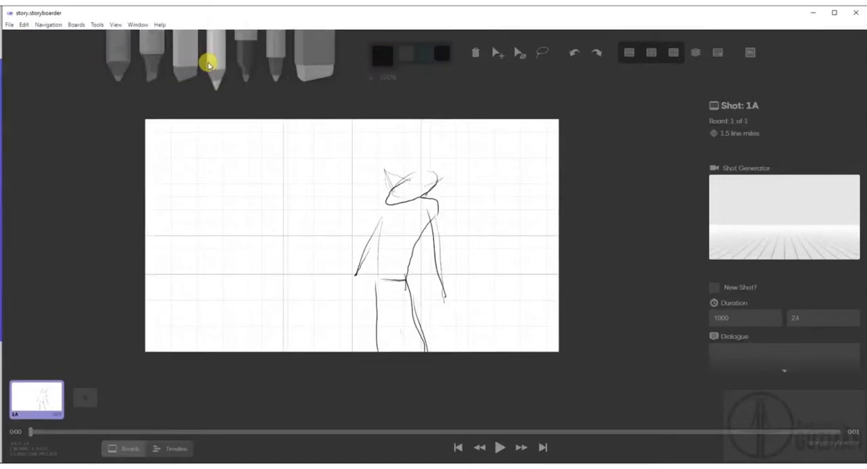
pyautogui.click(178, 80)
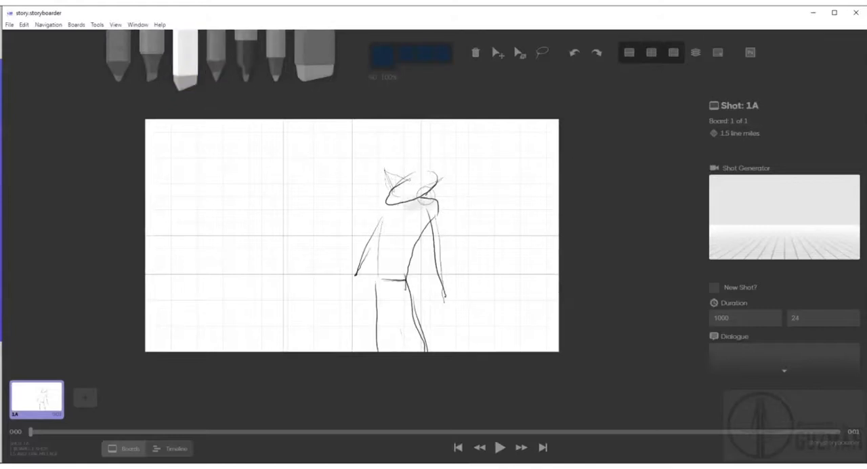
pyautogui.click(400, 185)
pyautogui.hotkey('ctrl', 'z')
# Erase the sketched character's head and ears, keeping the body.
pyautogui.click(300, 90)
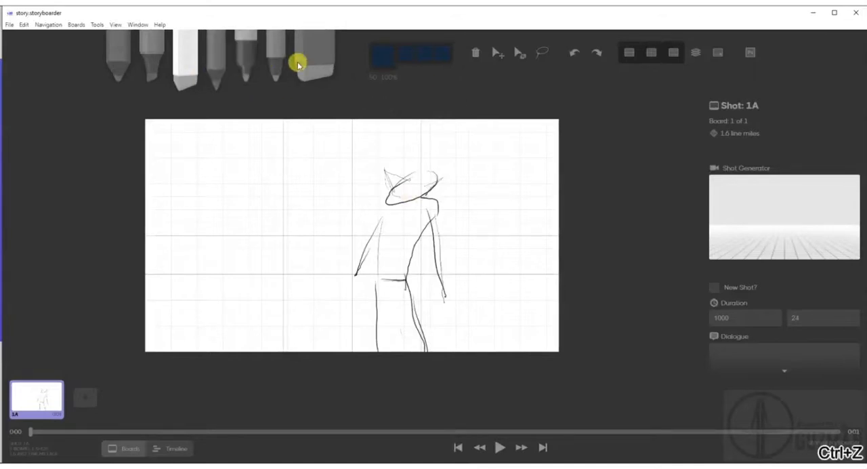
pyautogui.click(328, 87)
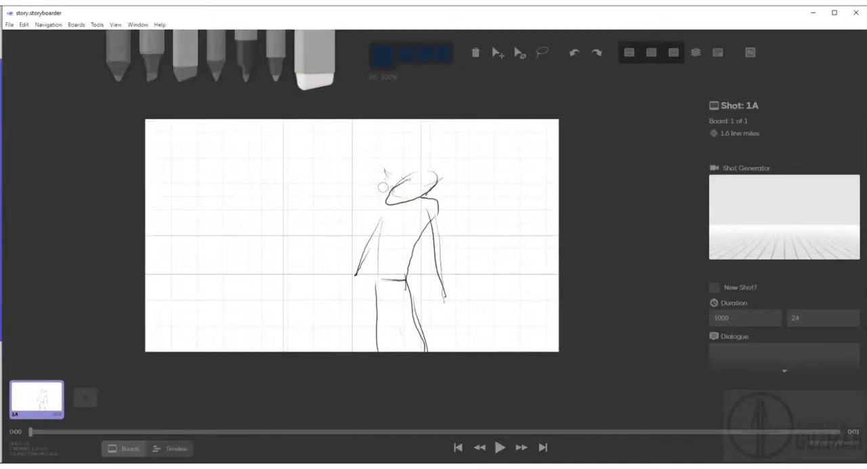
pyautogui.moveTo(384, 191)
pyautogui.mouseDown()
pyautogui.moveTo(436, 177)
pyautogui.moveTo(430, 170)
pyautogui.moveTo(401, 177)
pyautogui.moveTo(389, 190)
pyautogui.moveTo(411, 194)
pyautogui.moveTo(385, 186)
pyautogui.moveTo(404, 177)
pyautogui.moveTo(385, 201)
pyautogui.moveTo(416, 174)
pyautogui.moveTo(430, 181)
pyautogui.moveTo(418, 194)
pyautogui.moveTo(436, 181)
pyautogui.mouseUp()
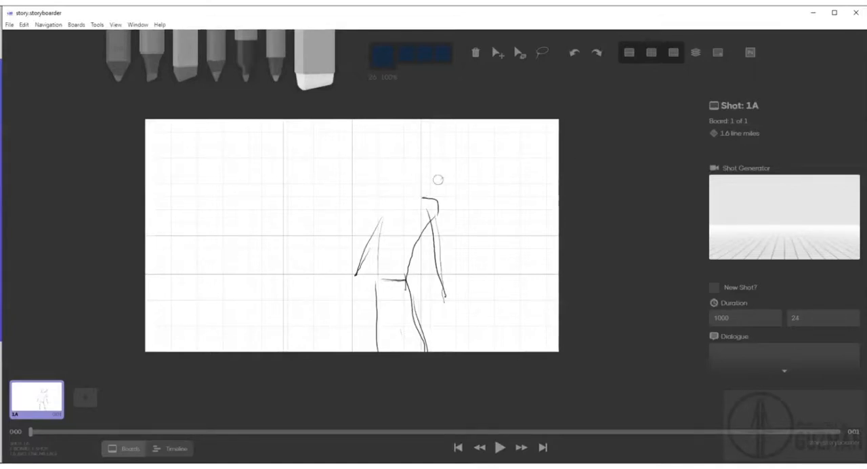
# Redraw the character's head with two pointed ears using a thicker Pen line, undoing the overly thick trial stroke.
pyautogui.click(245, 66)
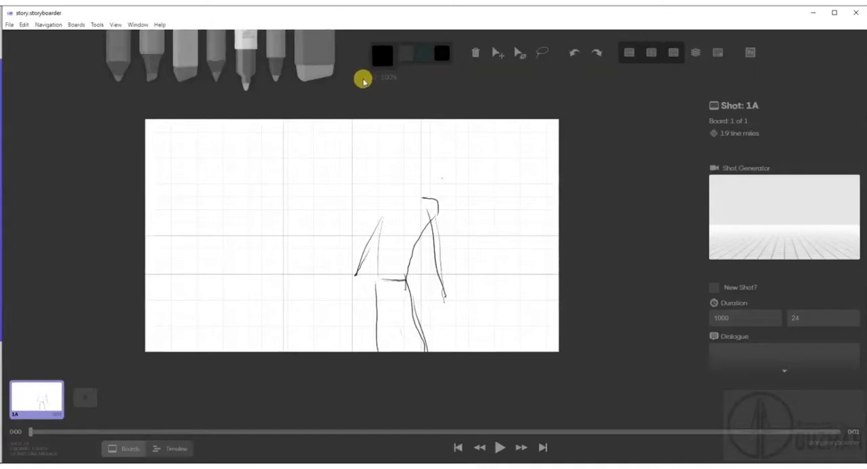
pyautogui.moveTo(426, 191); pyautogui.dragTo(417, 200)
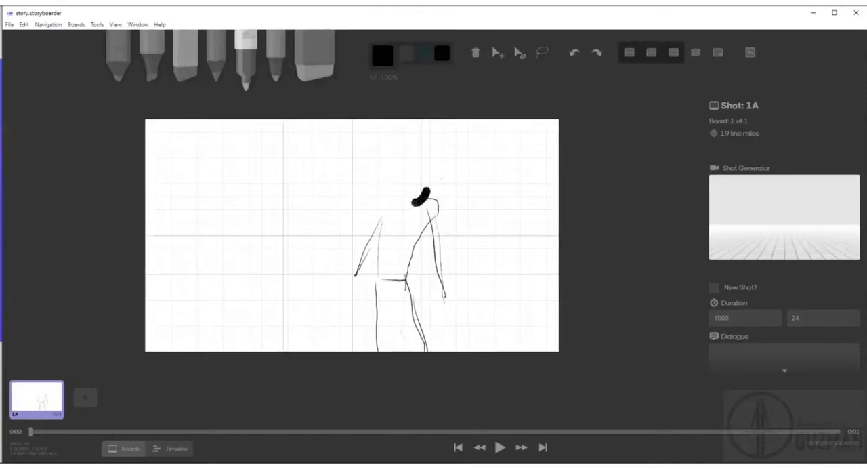
pyautogui.hotkey('ctrl', 'z')
pyautogui.moveTo(428, 194)
pyautogui.mouseDown()
pyautogui.moveTo(391, 201)
pyautogui.moveTo(386, 176)
pyautogui.moveTo(427, 174)
pyautogui.moveTo(427, 194)
pyautogui.moveTo(425, 159)
pyautogui.moveTo(430, 173)
pyautogui.moveTo(385, 159)
pyautogui.mouseUp()
# Go over the character's shoulders, arms and torso with the thick Pen line.
pyautogui.moveTo(425, 207); pyautogui.dragTo(429, 235)
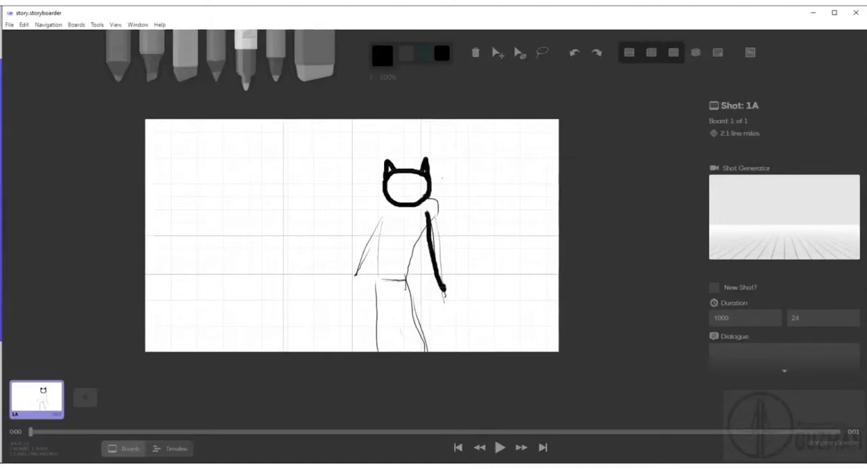
pyautogui.moveTo(428, 196); pyautogui.dragTo(434, 201)
pyautogui.moveTo(439, 250); pyautogui.dragTo(448, 289)
pyautogui.moveTo(427, 218); pyautogui.dragTo(410, 274)
pyautogui.moveTo(390, 195)
pyautogui.mouseDown()
pyautogui.moveTo(362, 256)
pyautogui.moveTo(378, 231)
pyautogui.mouseUp()
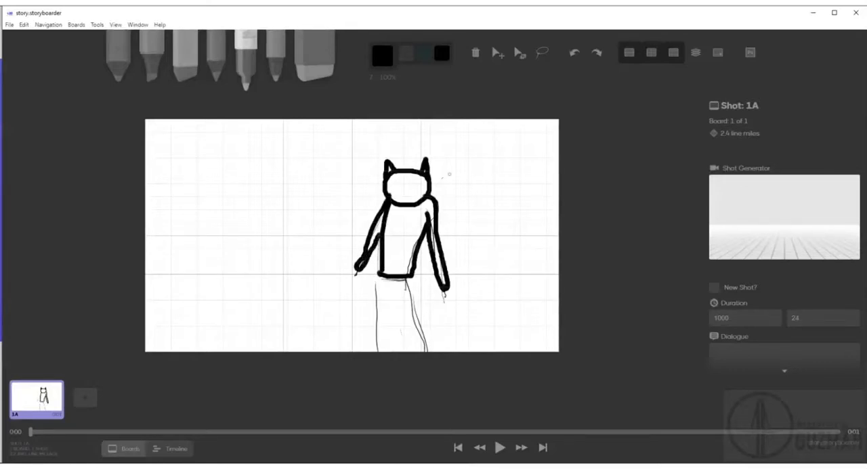
# Erase the whole character from board 1A.
pyautogui.click(308, 71)
pyautogui.moveTo(388, 168)
pyautogui.mouseDown()
pyautogui.moveTo(424, 164)
pyautogui.moveTo(390, 166)
pyautogui.moveTo(401, 163)
pyautogui.mouseUp()
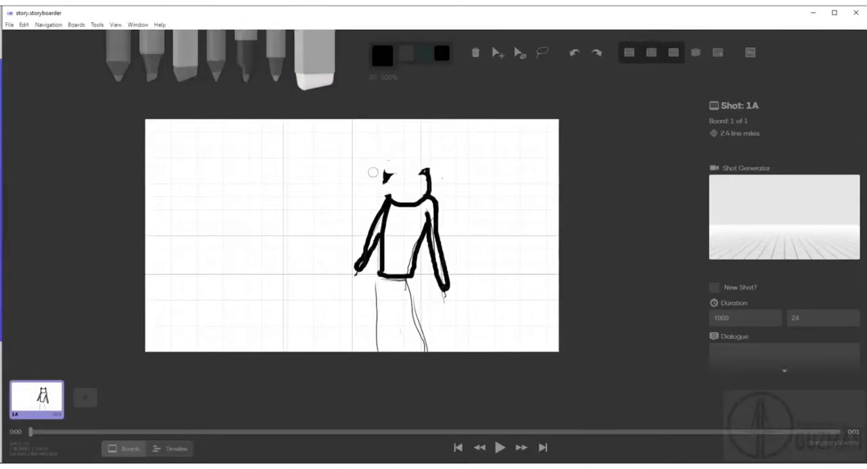
pyautogui.moveTo(348, 256); pyautogui.dragTo(383, 256)
pyautogui.moveTo(393, 180); pyautogui.dragTo(388, 165)
pyautogui.moveTo(366, 234)
pyautogui.mouseDown()
pyautogui.moveTo(359, 269)
pyautogui.moveTo(387, 148)
pyautogui.moveTo(367, 288)
pyautogui.moveTo(389, 192)
pyautogui.moveTo(378, 282)
pyautogui.mouseUp()
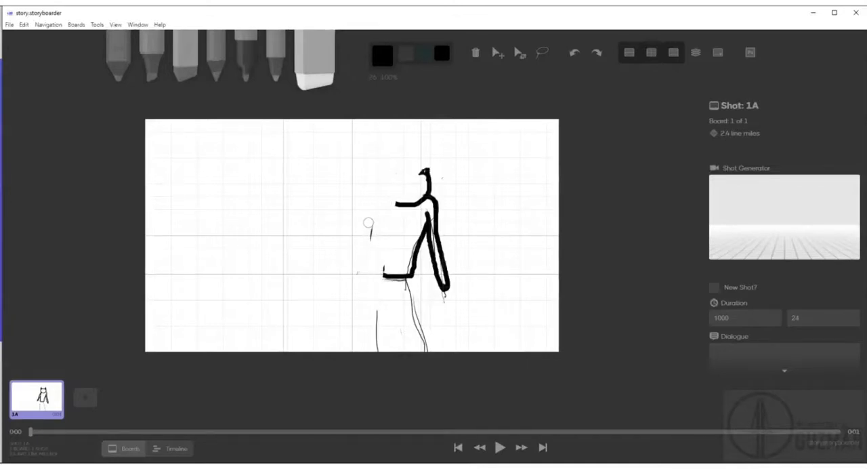
pyautogui.moveTo(378, 219); pyautogui.dragTo(378, 229)
pyautogui.moveTo(426, 182)
pyautogui.mouseDown()
pyautogui.moveTo(415, 169)
pyautogui.moveTo(431, 198)
pyautogui.moveTo(405, 167)
pyautogui.mouseUp()
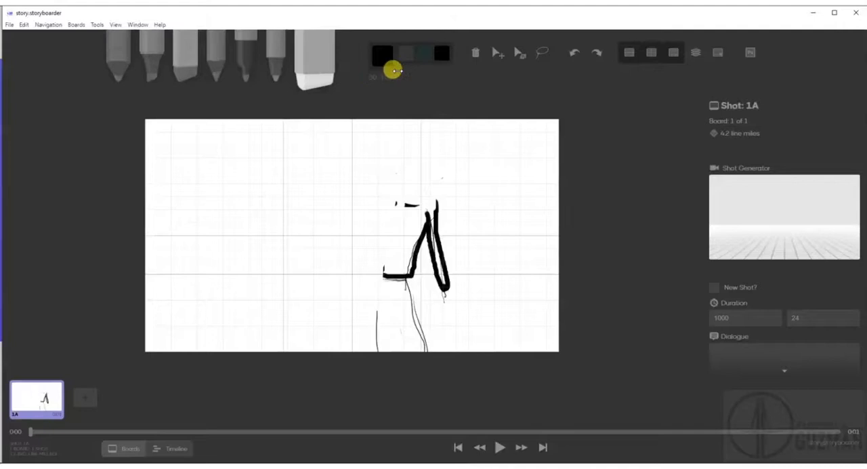
pyautogui.moveTo(414, 209)
pyautogui.mouseDown()
pyautogui.moveTo(388, 203)
pyautogui.moveTo(442, 202)
pyautogui.moveTo(433, 222)
pyautogui.moveTo(447, 303)
pyautogui.moveTo(421, 209)
pyautogui.mouseUp()
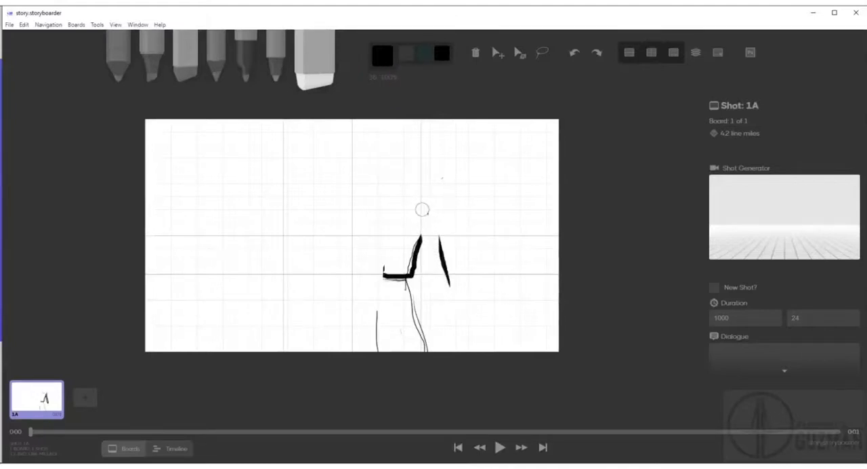
pyautogui.moveTo(425, 252)
pyautogui.mouseDown()
pyautogui.moveTo(411, 276)
pyautogui.moveTo(400, 285)
pyautogui.moveTo(387, 276)
pyautogui.moveTo(391, 268)
pyautogui.moveTo(407, 279)
pyautogui.moveTo(394, 277)
pyautogui.moveTo(407, 290)
pyautogui.moveTo(407, 327)
pyautogui.moveTo(418, 353)
pyautogui.moveTo(401, 296)
pyautogui.moveTo(424, 357)
pyautogui.moveTo(407, 295)
pyautogui.moveTo(373, 309)
pyautogui.moveTo(374, 343)
pyautogui.mouseUp()
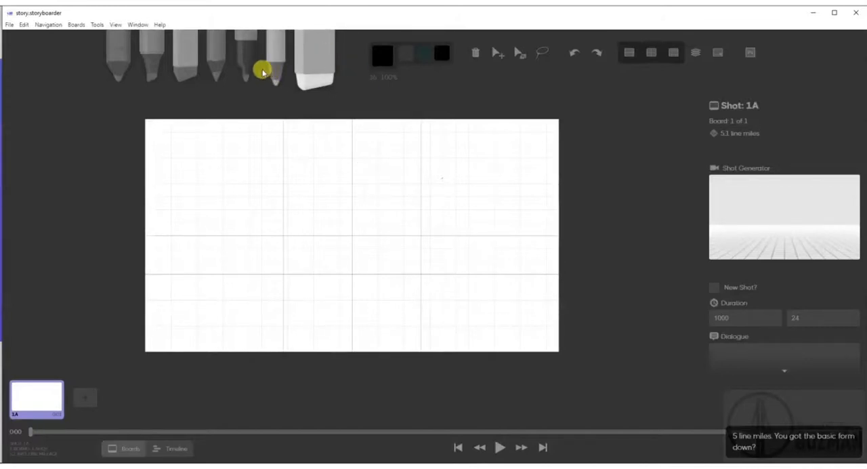
# With the Pen tool at size 13, draw a tilted oval cat head with pointed ears and narrow eyes near the board's upper center.
pyautogui.click(245, 71)
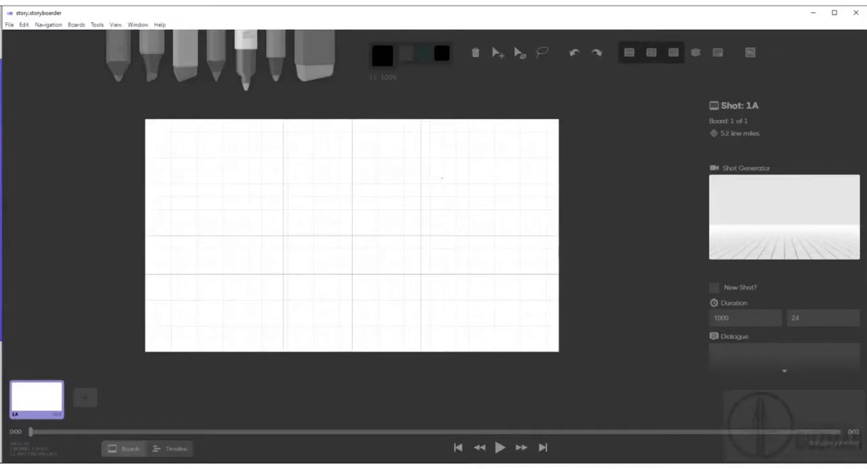
pyautogui.moveTo(388, 170)
pyautogui.mouseDown()
pyautogui.moveTo(367, 174)
pyautogui.moveTo(350, 196)
pyautogui.mouseUp()
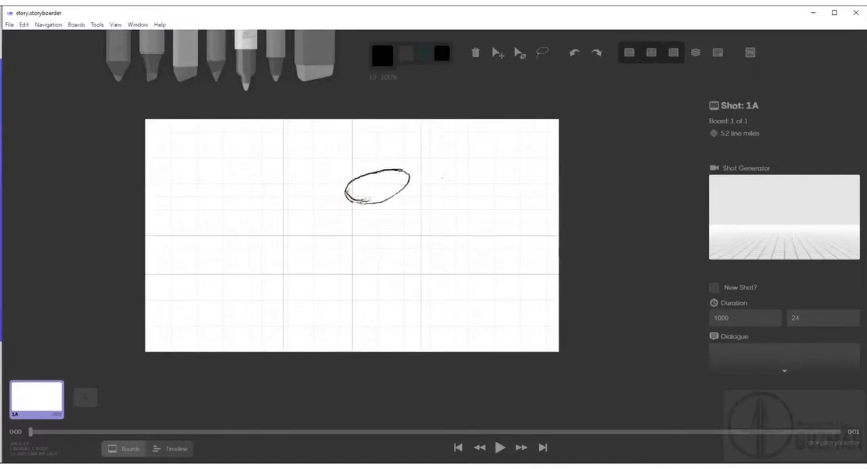
pyautogui.moveTo(390, 157)
pyautogui.mouseDown()
pyautogui.moveTo(383, 177)
pyautogui.moveTo(411, 174)
pyautogui.mouseUp()
pyautogui.moveTo(346, 175); pyautogui.dragTo(360, 181)
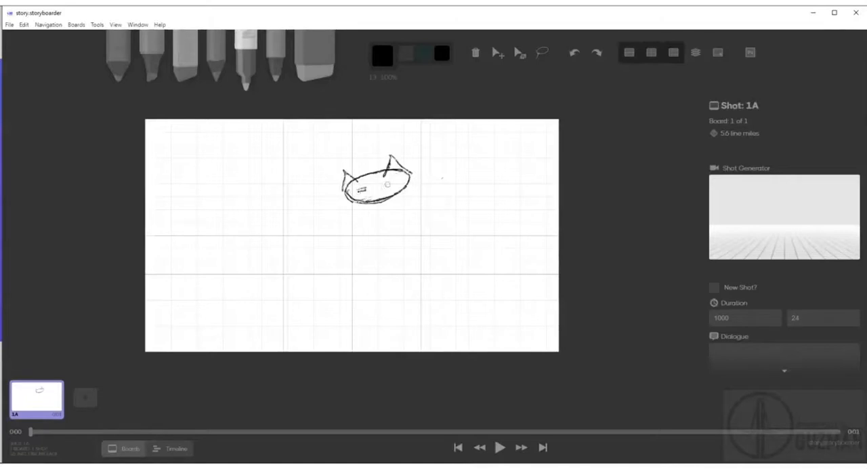
pyautogui.moveTo(396, 176); pyautogui.dragTo(388, 185)
# Draw the cat character's torso below the head, with the front leg bent and the back leg stretched out to the right.
pyautogui.moveTo(419, 194)
pyautogui.mouseDown()
pyautogui.moveTo(414, 228)
pyautogui.moveTo(386, 249)
pyautogui.moveTo(421, 218)
pyautogui.moveTo(414, 242)
pyautogui.mouseUp()
pyautogui.moveTo(365, 203)
pyautogui.mouseDown()
pyautogui.moveTo(414, 243)
pyautogui.moveTo(349, 273)
pyautogui.mouseUp()
pyautogui.moveTo(400, 249)
pyautogui.mouseDown()
pyautogui.moveTo(350, 271)
pyautogui.moveTo(380, 291)
pyautogui.mouseUp()
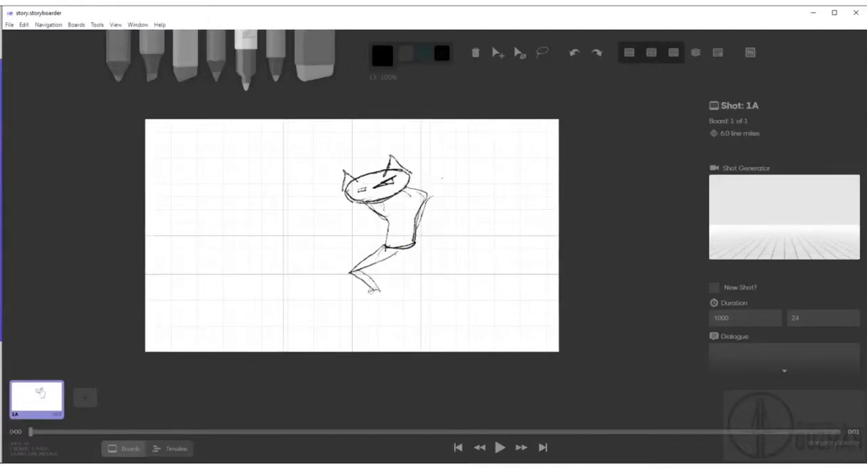
pyautogui.moveTo(409, 237)
pyautogui.mouseDown()
pyautogui.moveTo(458, 283)
pyautogui.moveTo(500, 302)
pyautogui.mouseUp()
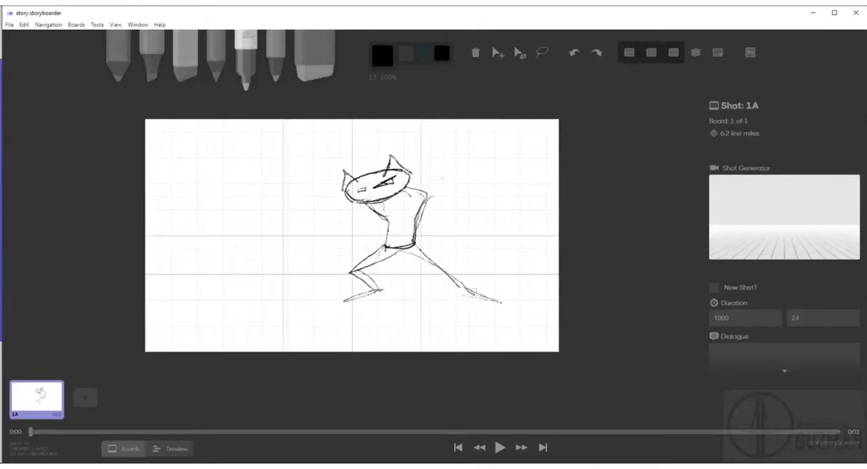
# Draw the cat's bent arms across the chest, with the hands raised just below the head.
pyautogui.moveTo(426, 195); pyautogui.dragTo(429, 220)
pyautogui.moveTo(361, 215); pyautogui.dragTo(356, 206)
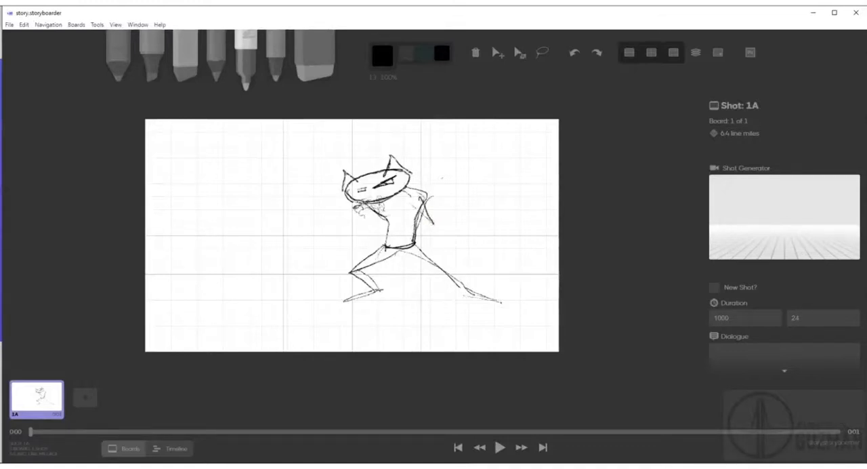
pyautogui.moveTo(373, 203); pyautogui.dragTo(373, 213)
pyautogui.moveTo(380, 205)
pyautogui.mouseDown()
pyautogui.moveTo(422, 225)
pyautogui.moveTo(408, 217)
pyautogui.mouseUp()
pyautogui.moveTo(432, 197)
pyautogui.mouseDown()
pyautogui.moveTo(419, 225)
pyautogui.moveTo(356, 230)
pyautogui.mouseUp()
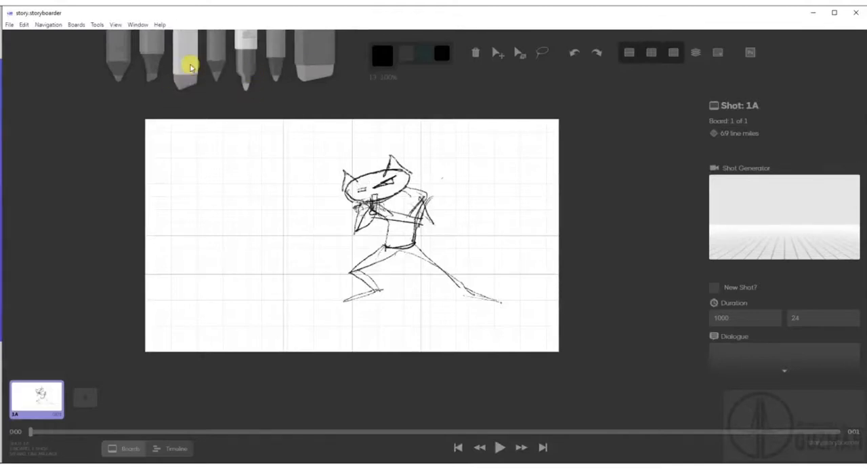
# With the red Note Pen at size 17, draw an arrow beside the cat's back pointing left toward the body.
pyautogui.click(126, 70)
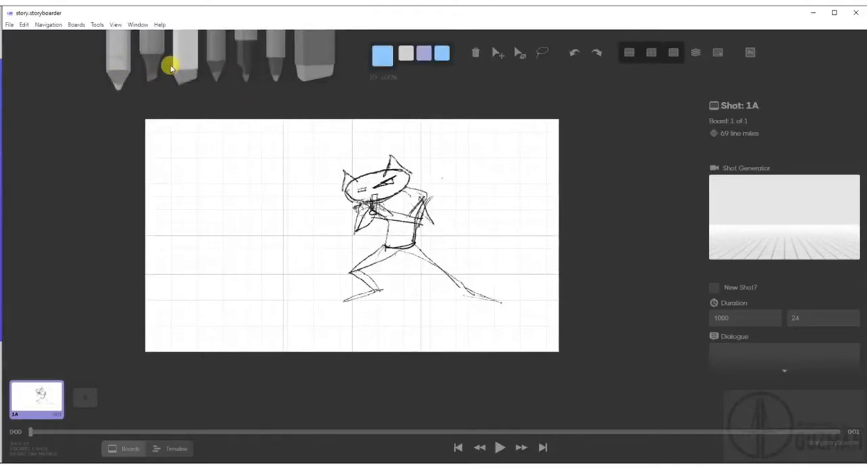
pyautogui.click(155, 64)
pyautogui.click(190, 62)
pyautogui.click(212, 60)
pyautogui.click(241, 60)
pyautogui.click(271, 65)
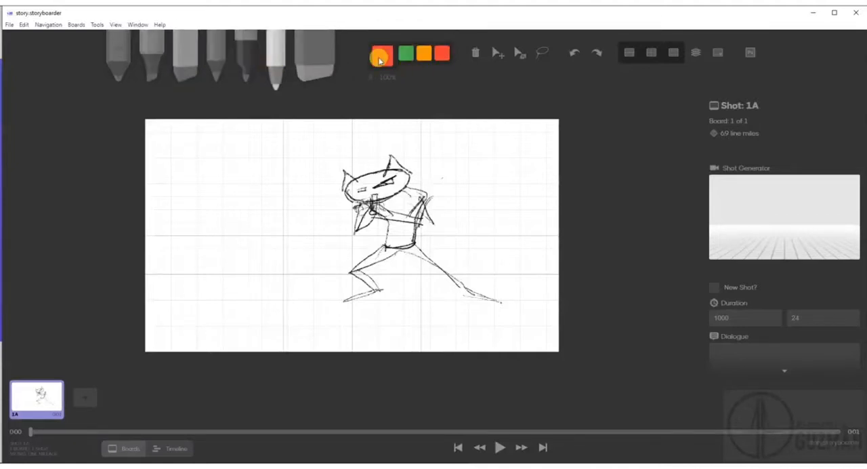
pyautogui.press(']')
pyautogui.moveTo(492, 200); pyautogui.dragTo(455, 218)
pyautogui.moveTo(488, 223); pyautogui.dragTo(455, 218)
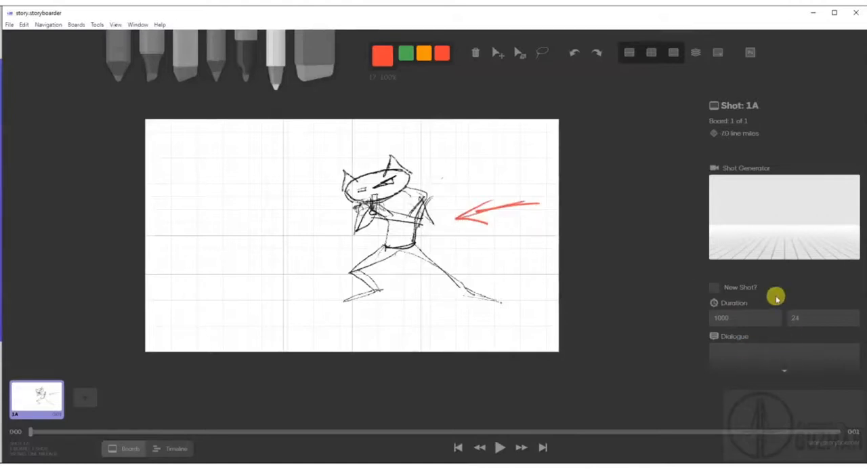
# With the blue Brush at size 26, draw a horizon line behind the cat's legs and perspective floor lines beneath it.
pyautogui.scroll(-2, 820, 284)
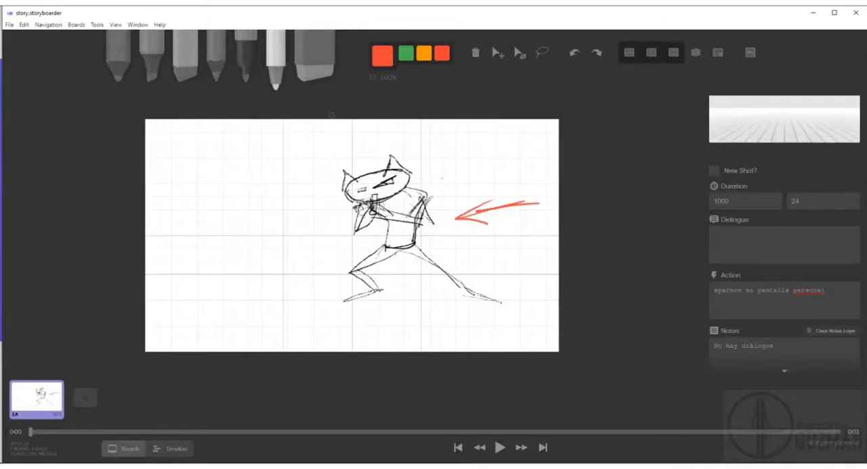
pyautogui.click(277, 67)
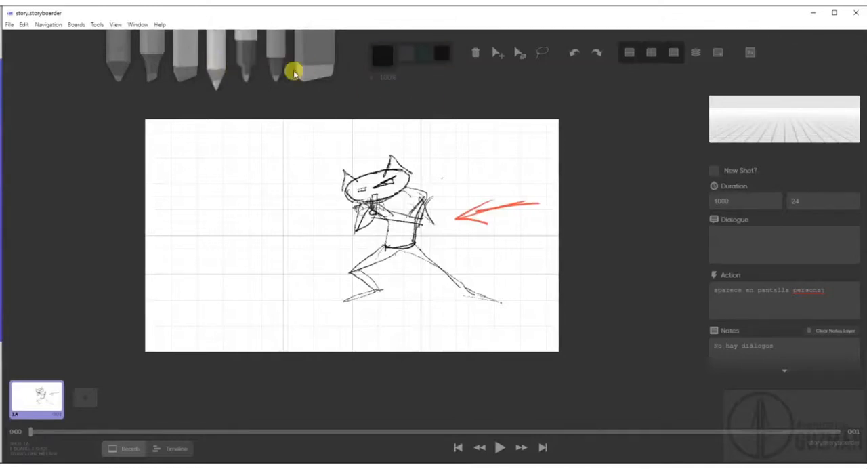
pyautogui.click(149, 62)
pyautogui.click(379, 55)
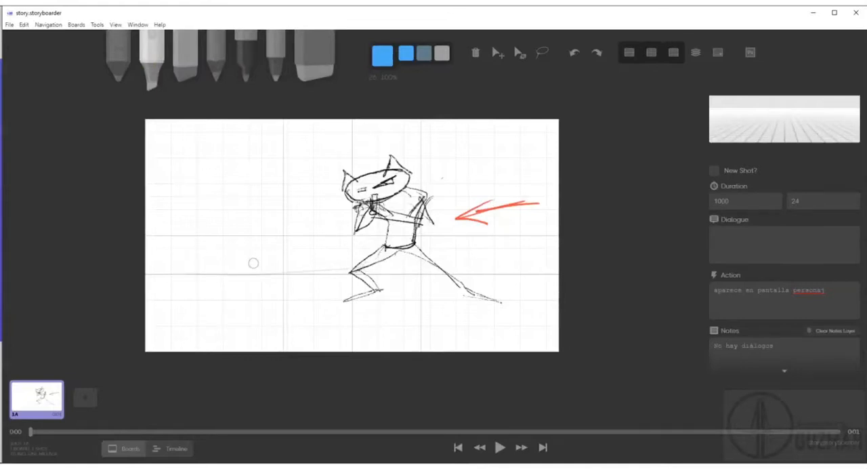
pyautogui.moveTo(255, 271); pyautogui.dragTo(532, 258)
pyautogui.moveTo(312, 279); pyautogui.dragTo(174, 332)
pyautogui.moveTo(339, 278); pyautogui.dragTo(243, 338)
pyautogui.moveTo(524, 286); pyautogui.dragTo(554, 321)
pyautogui.moveTo(190, 309); pyautogui.dragTo(459, 307)
pyautogui.moveTo(227, 328)
pyautogui.mouseDown()
pyautogui.moveTo(360, 323)
pyautogui.moveTo(510, 316)
pyautogui.mouseUp()
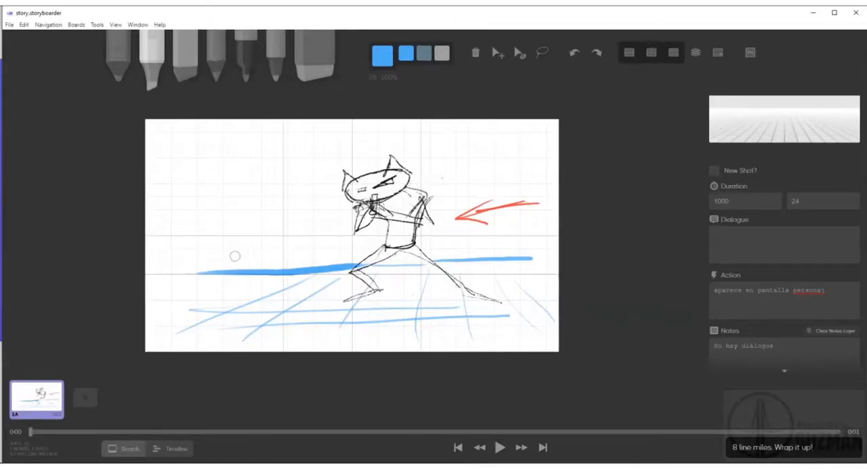
# Add a blank second board, compare it with board 1A, and return to board 2A.
pyautogui.click(85, 401)
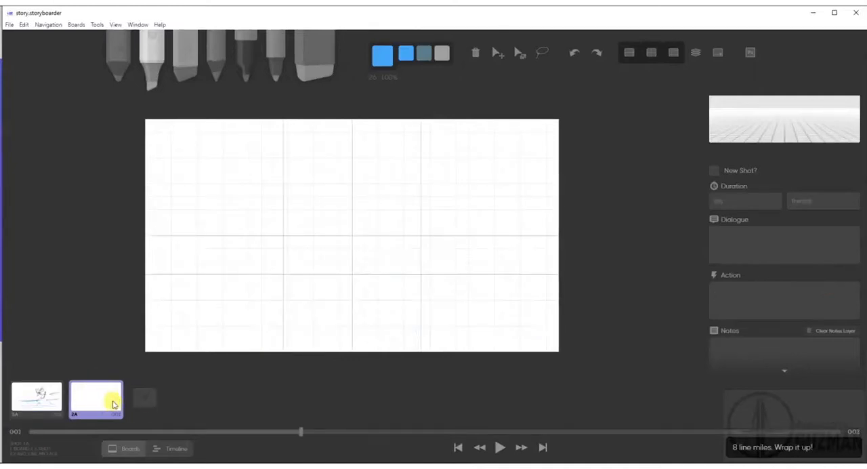
pyautogui.click(39, 411)
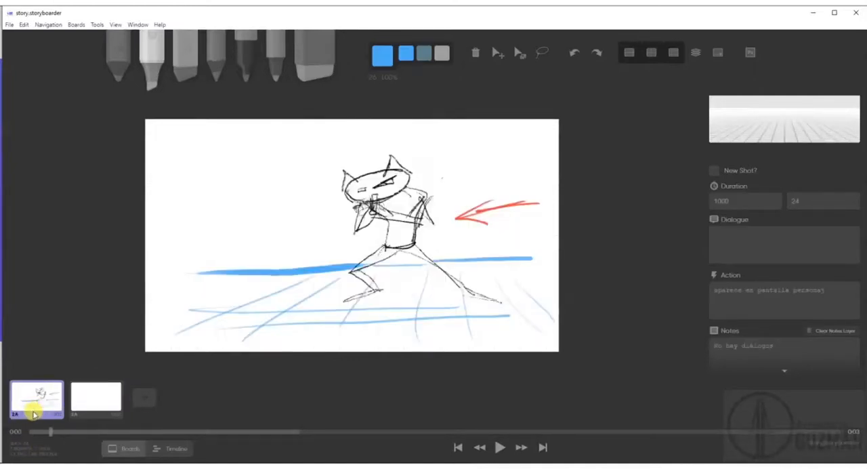
pyautogui.click(88, 403)
pyautogui.click(37, 403)
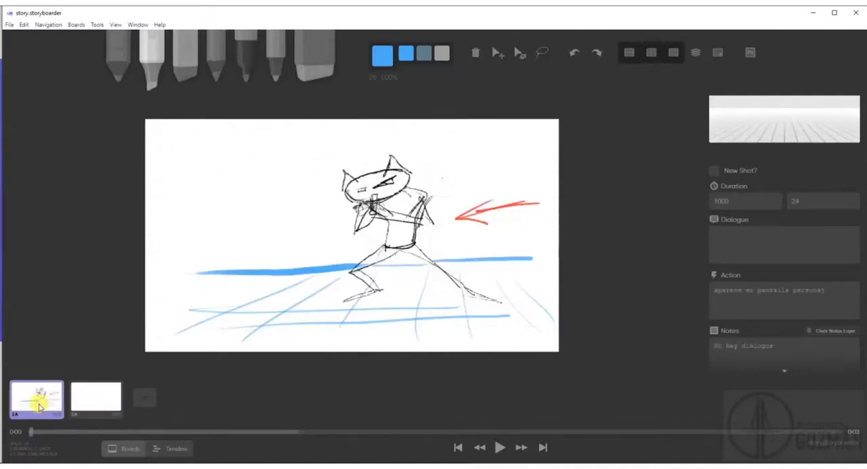
pyautogui.click(92, 405)
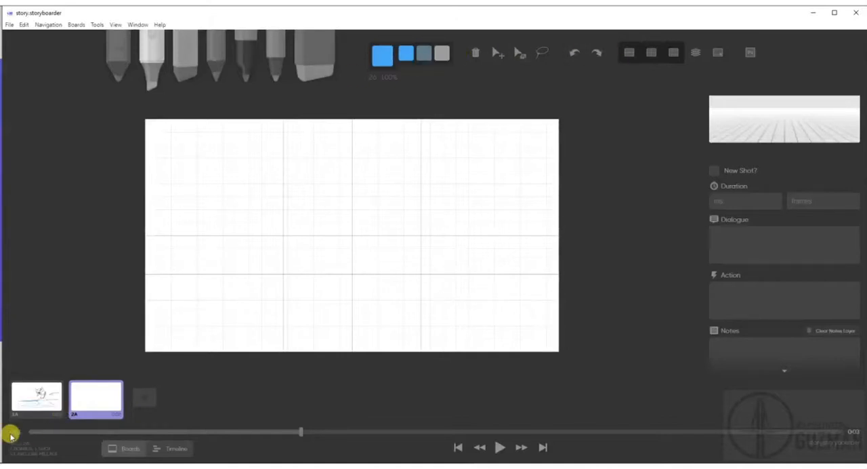
pyautogui.click(37, 397)
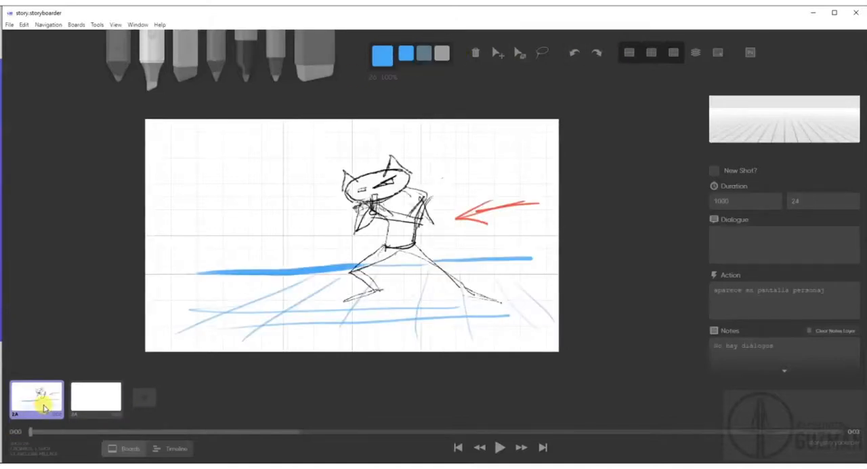
pyautogui.click(90, 402)
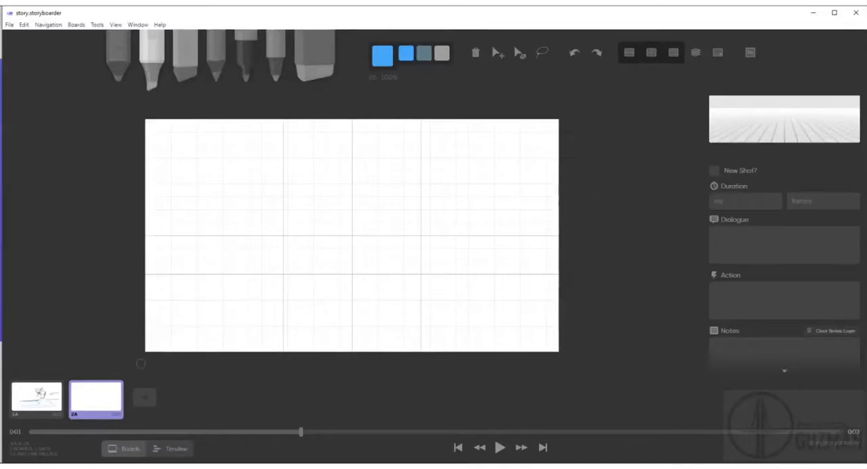
# Open the Shot Generator for board 2A and select Camera 1 in the overhead view.
pyautogui.scroll(3, 803, 179)
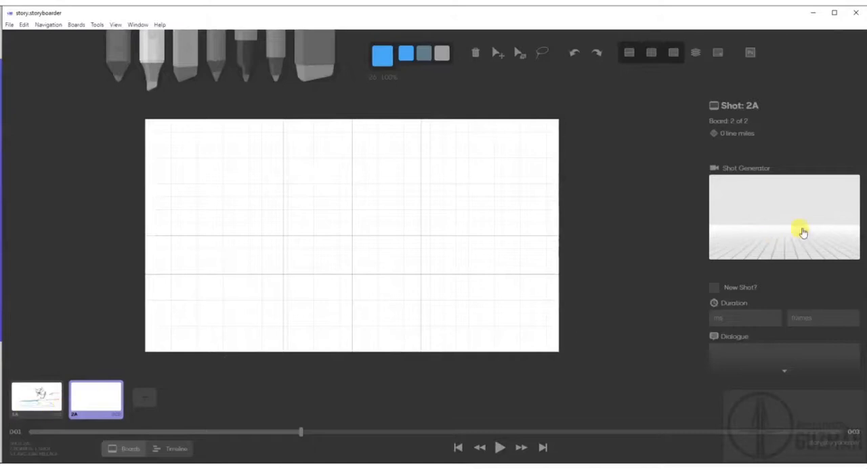
pyautogui.click(712, 196)
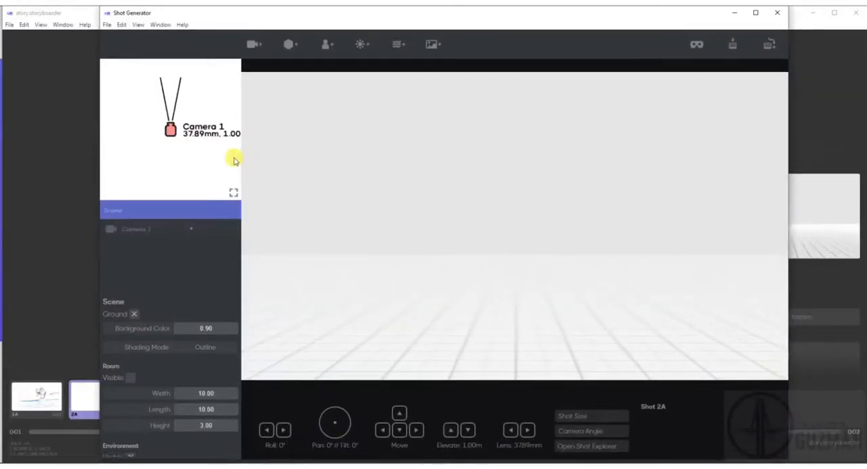
pyautogui.click(166, 131)
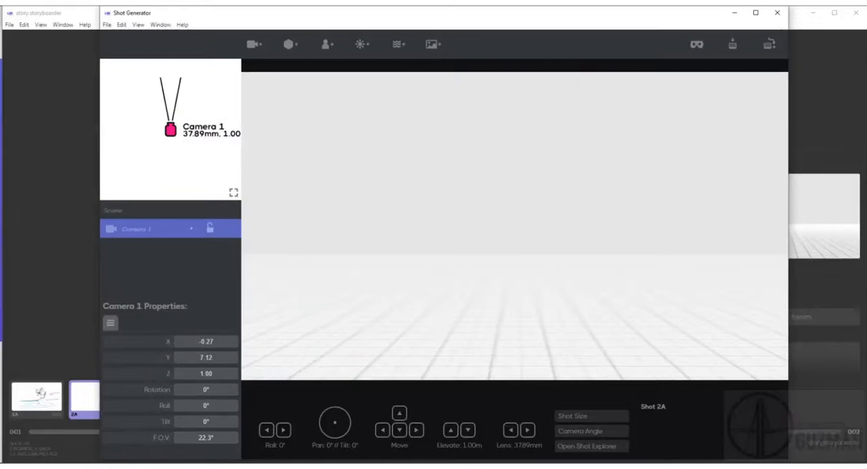
pyautogui.moveTo(147, 150); pyautogui.dragTo(309, 154)
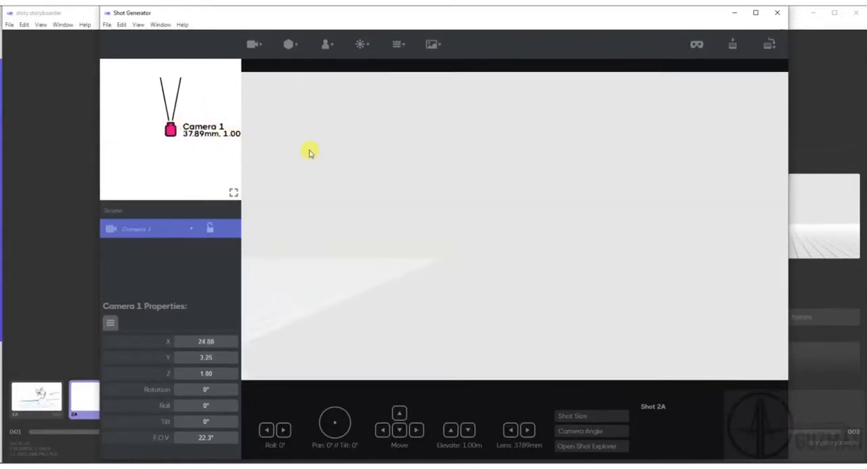
pyautogui.moveTo(212, 175); pyautogui.dragTo(226, 161)
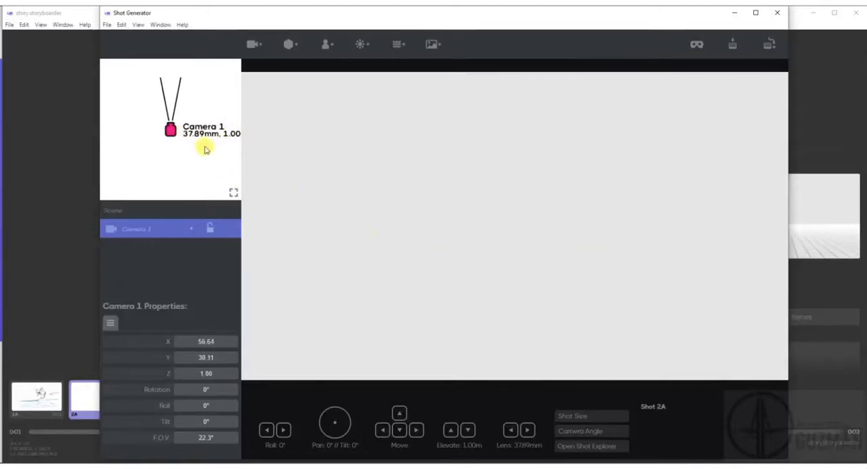
pyautogui.moveTo(175, 133); pyautogui.dragTo(143, 140)
pyautogui.click(233, 192)
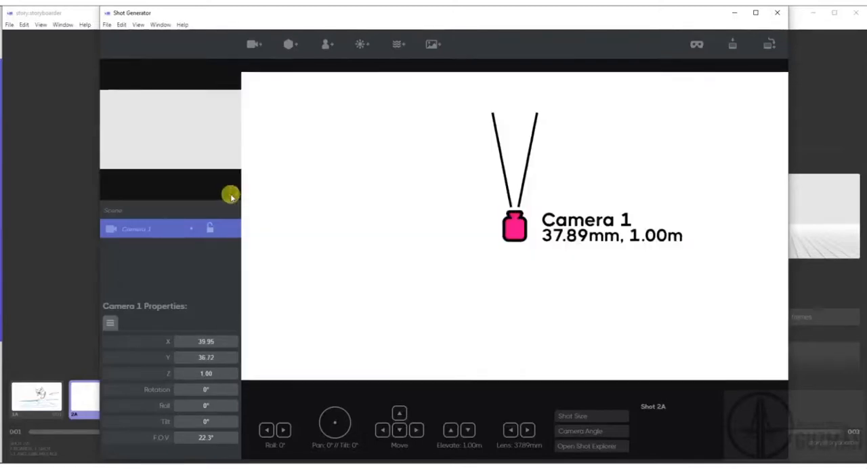
pyautogui.click(228, 191)
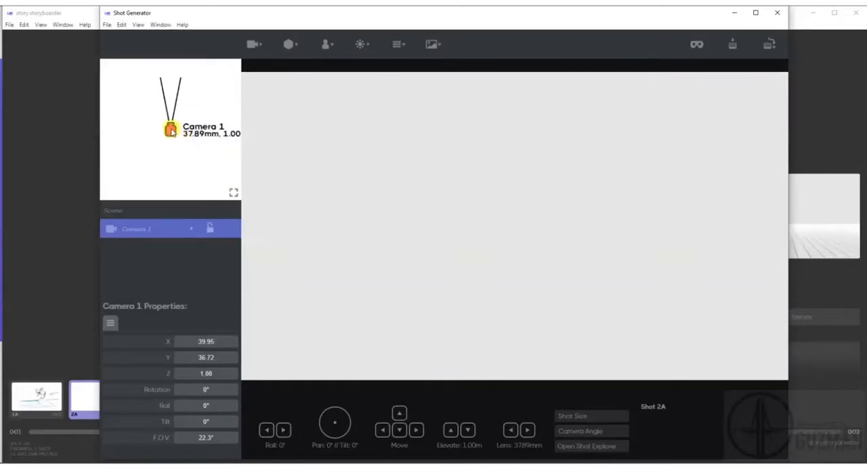
pyautogui.hotkey('ctrl', 'z')
pyautogui.hotkey('ctrl', 'z')
pyautogui.hotkey('ctrl', 'z')
# Reframe Camera 1 with a 33.96 mm lens at 1.12 m elevation, roll -6°, pan 2° and tilt -4°.
pyautogui.scroll(-1, 511, 216)
pyautogui.moveTo(486, 265); pyautogui.dragTo(524, 288)
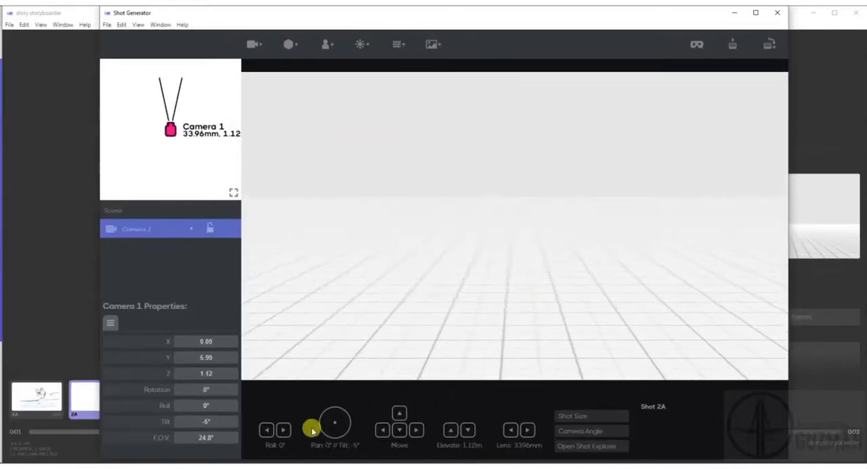
pyautogui.click(285, 429)
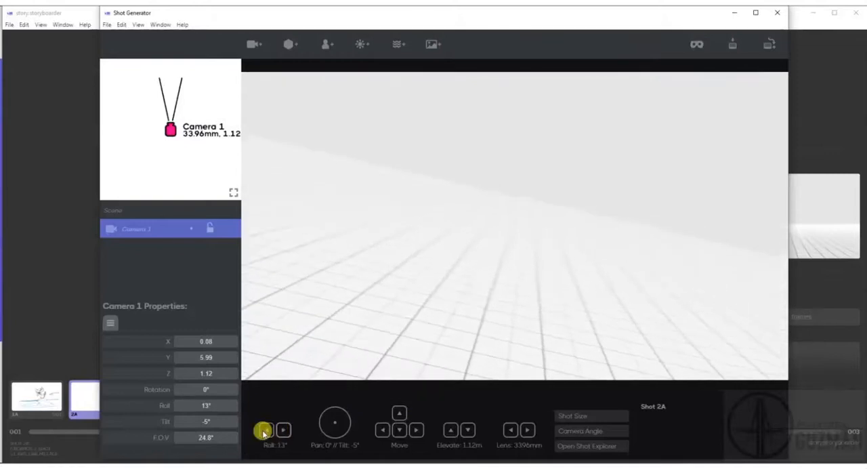
pyautogui.click(264, 431)
pyautogui.moveTo(335, 426)
pyautogui.mouseDown()
pyautogui.moveTo(323, 429)
pyautogui.moveTo(347, 421)
pyautogui.moveTo(340, 431)
pyautogui.mouseUp()
pyautogui.moveTo(334, 425); pyautogui.dragTo(337, 422)
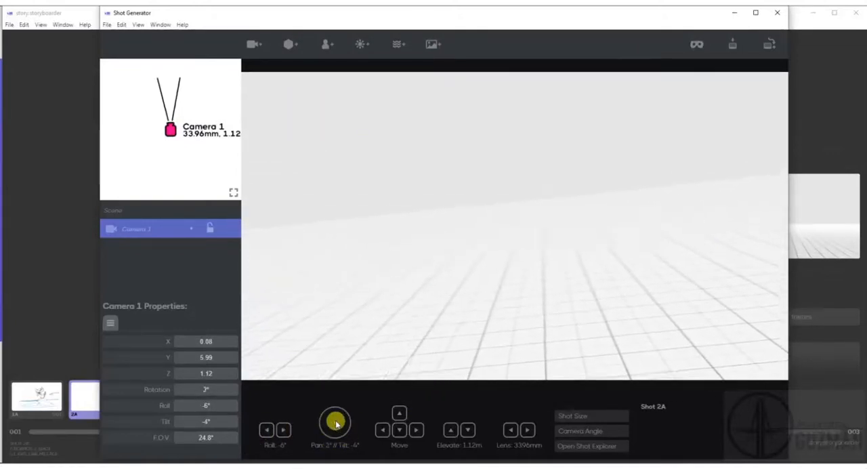
# Move Camera 1 to X 0.40, Y 6.58 at 1.12 m elevation and set its lens to 33.67 mm.
pyautogui.click(415, 431)
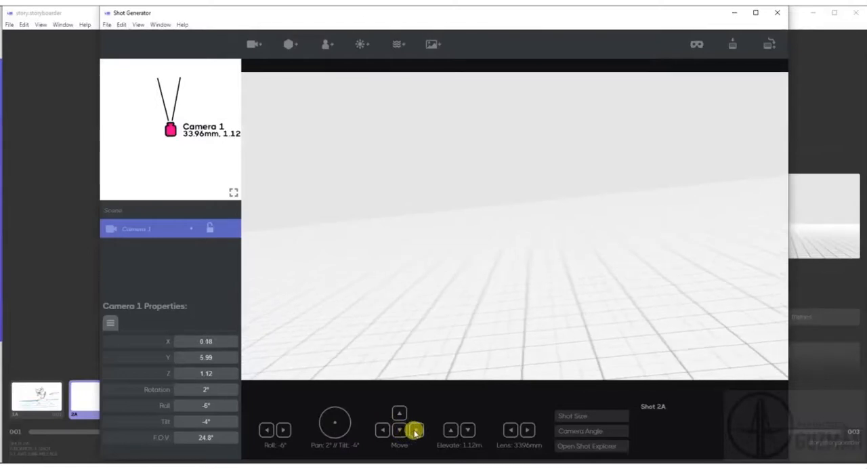
pyautogui.click(415, 431)
pyautogui.click(416, 431)
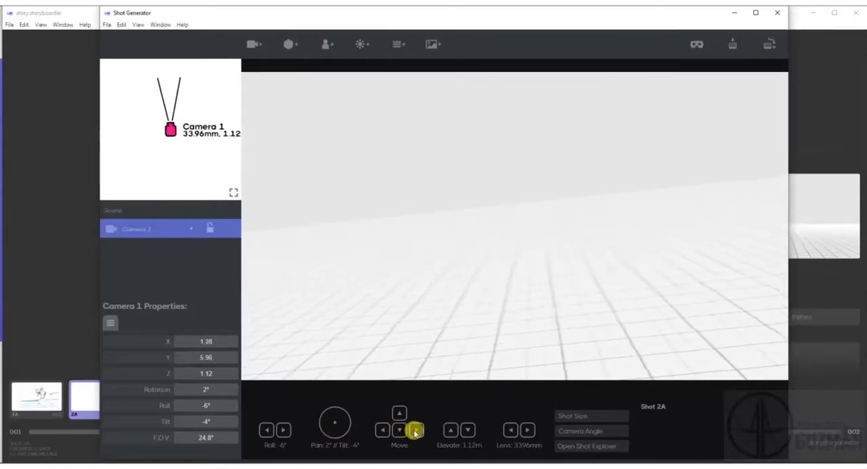
pyautogui.click(415, 431)
pyautogui.click(384, 431)
pyautogui.click(384, 431)
pyautogui.moveTo(395, 423)
pyautogui.mouseDown()
pyautogui.moveTo(399, 410)
pyautogui.moveTo(400, 429)
pyautogui.mouseUp()
pyautogui.click(451, 430)
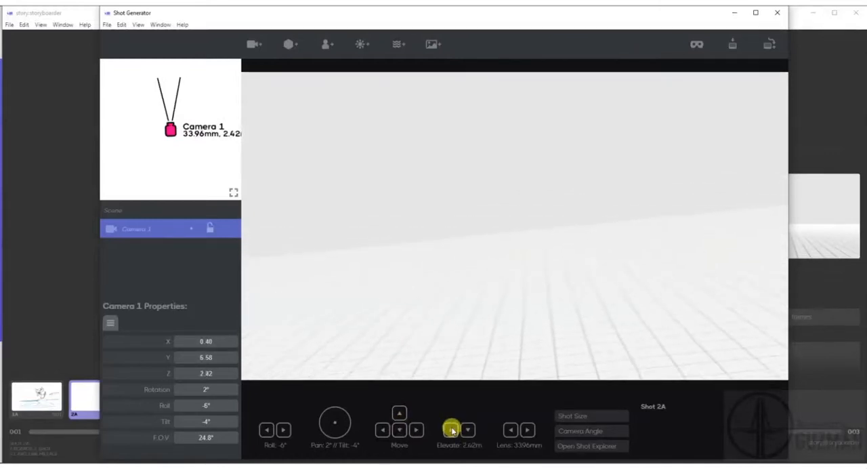
pyautogui.click(467, 431)
pyautogui.moveTo(509, 434); pyautogui.dragTo(508, 434)
pyautogui.click(529, 431)
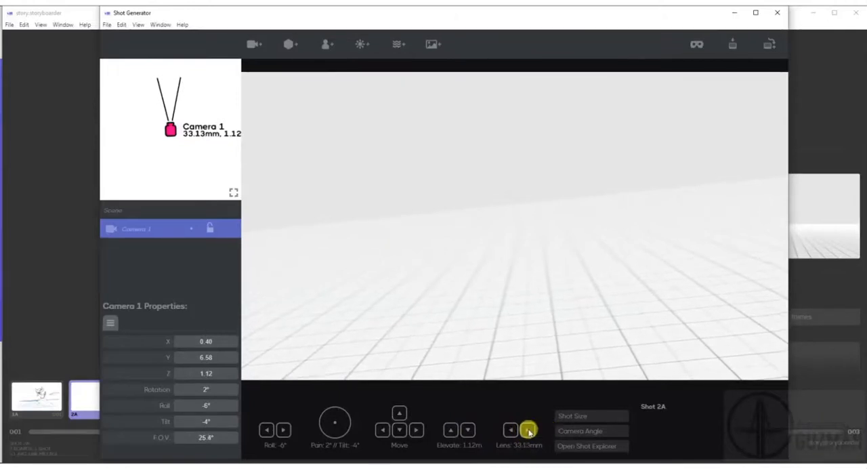
# Look through the camera angle and shot size presets without applying one.
pyautogui.click(590, 431)
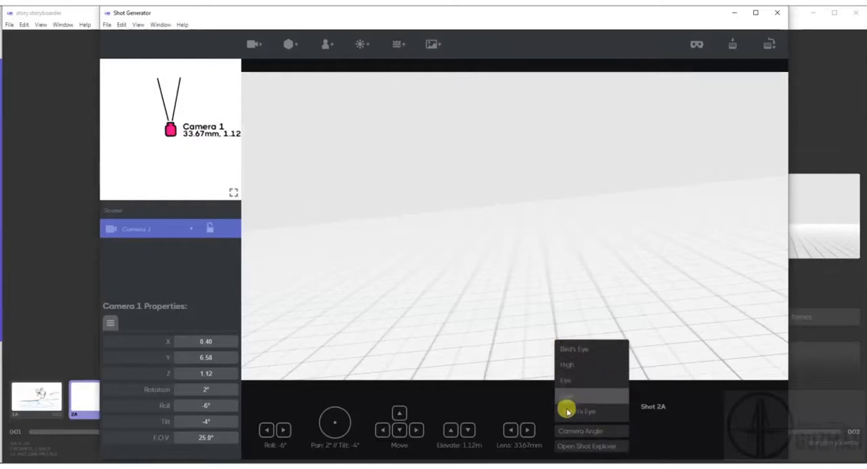
pyautogui.click(725, 421)
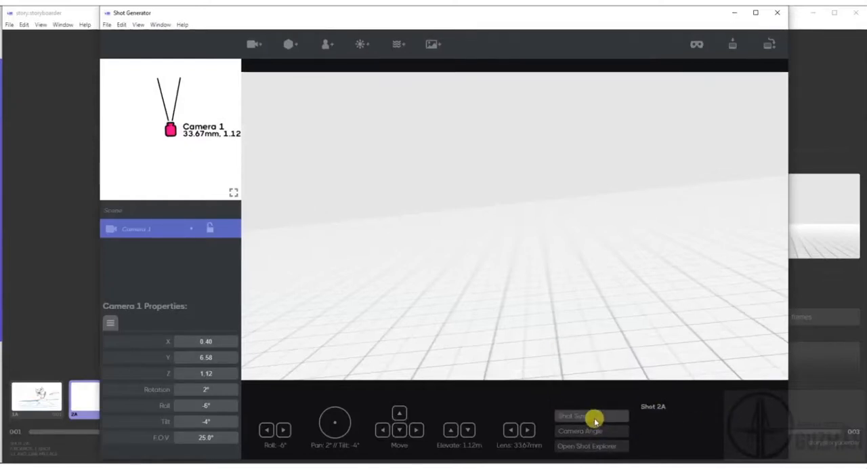
pyautogui.click(594, 419)
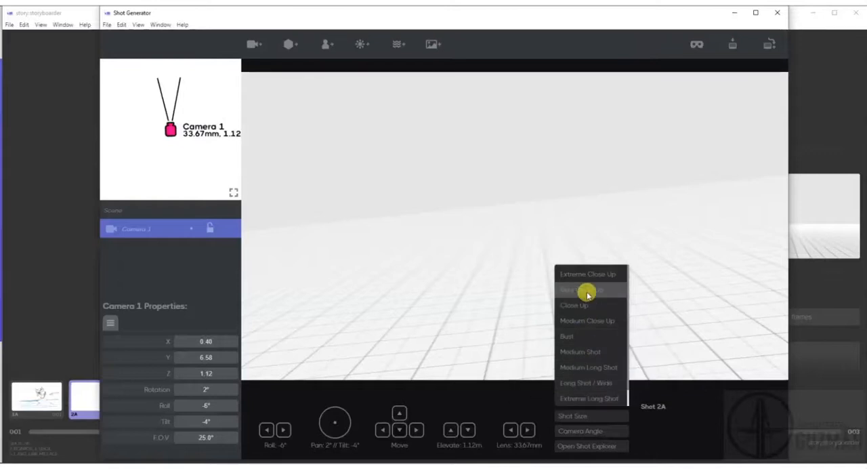
pyautogui.click(686, 427)
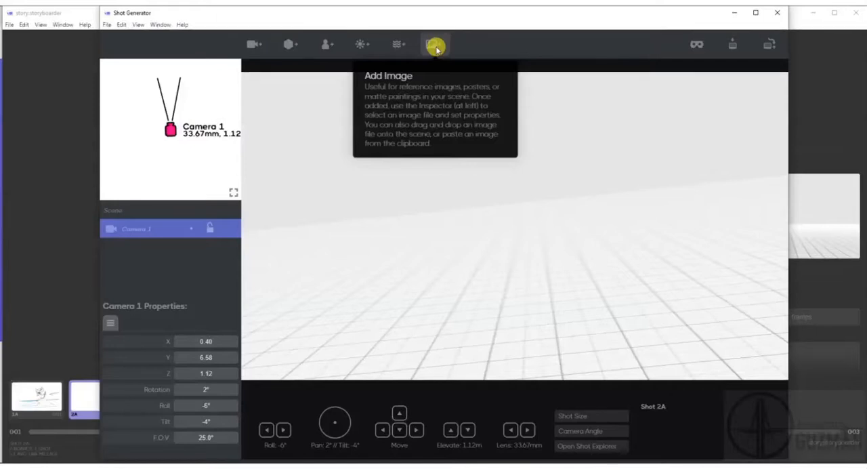
# Add a box in front of the camera and set its height to 2.60.
pyautogui.click(287, 43)
pyautogui.moveTo(562, 317)
pyautogui.mouseDown()
pyautogui.moveTo(516, 325)
pyautogui.moveTo(554, 331)
pyautogui.mouseUp()
pyautogui.scroll(-1, 165, 359)
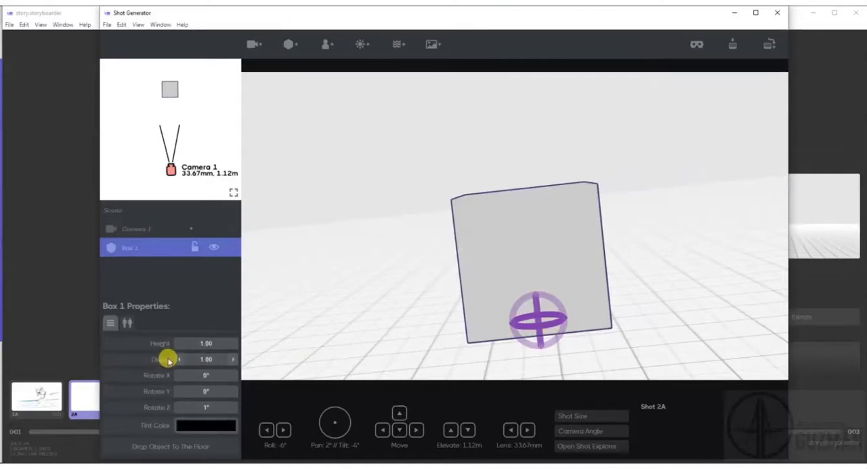
pyautogui.scroll(1, 187, 404)
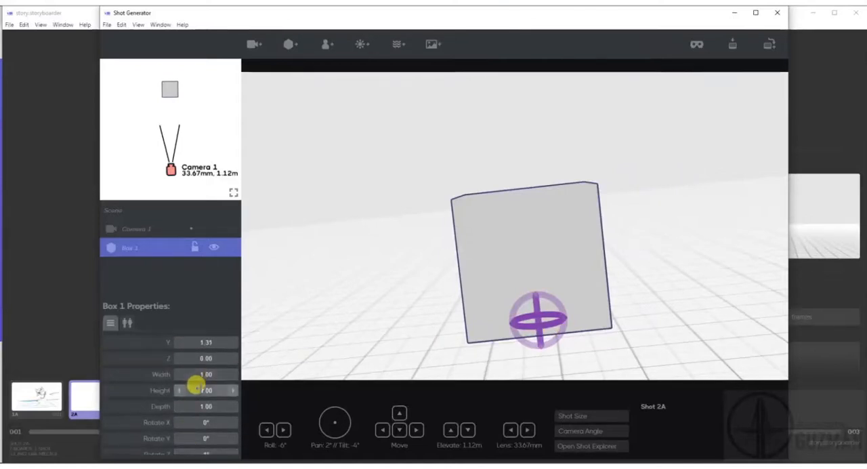
pyautogui.moveTo(194, 388); pyautogui.dragTo(230, 387)
# Move Box 1 back to Y -2.98, then duplicate it and place the copy at X 2.22, Y -2.96.
pyautogui.moveTo(167, 90)
pyautogui.mouseDown()
pyautogui.moveTo(142, 75)
pyautogui.moveTo(161, 65)
pyautogui.moveTo(160, 85)
pyautogui.mouseUp()
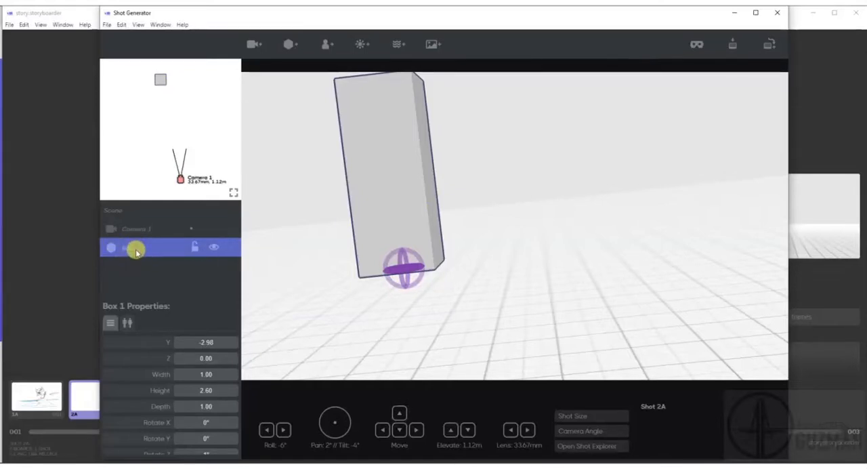
pyautogui.hotkey('ctrl', 'v')
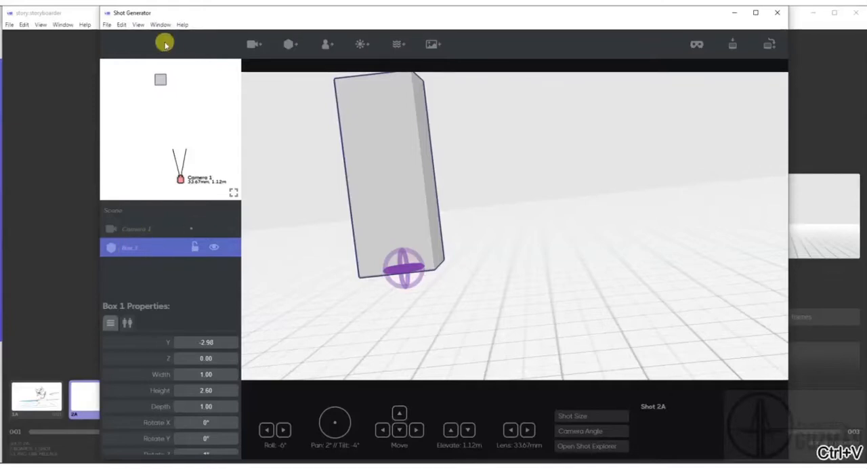
pyautogui.click(125, 27)
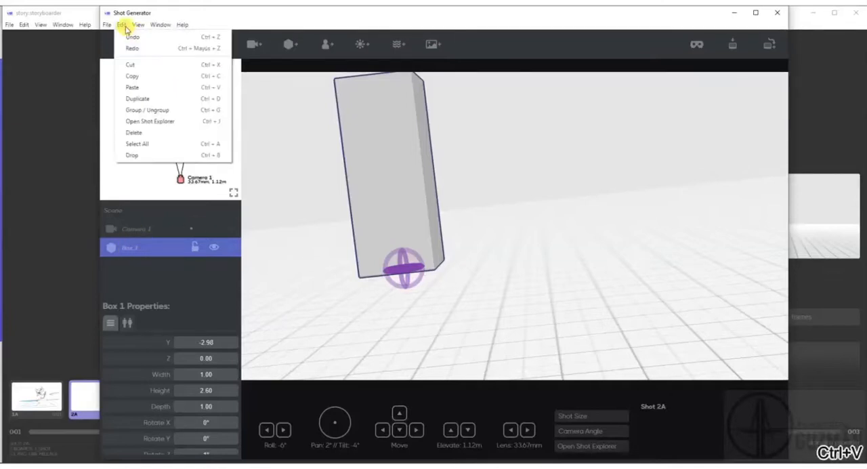
pyautogui.click(142, 98)
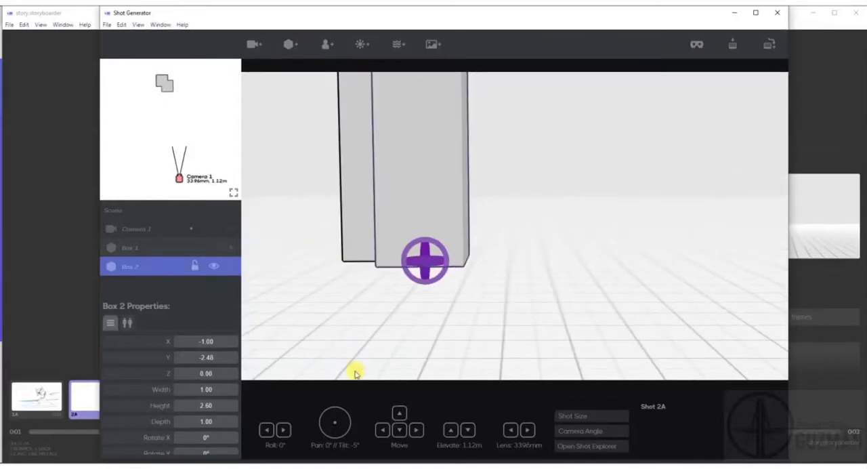
pyautogui.moveTo(169, 91); pyautogui.dragTo(195, 85)
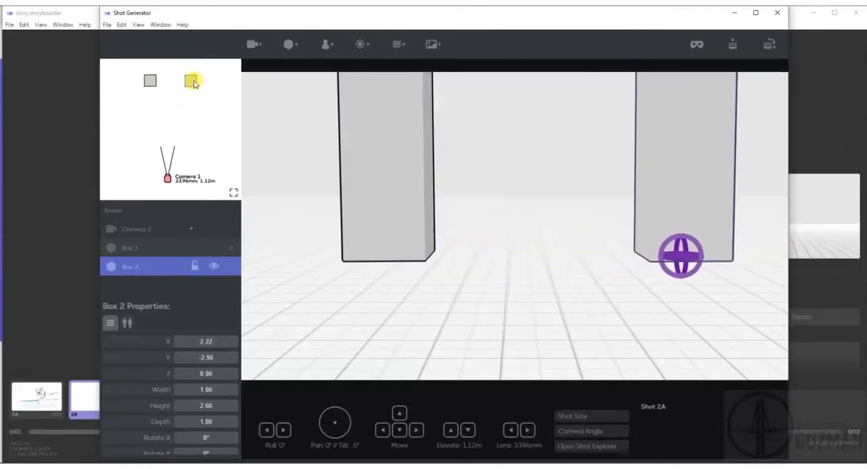
# Duplicate Box 1 as a wall with width 5.00 and depth 0.43, placed behind both boxes at X 0.39, Y -3.41.
pyautogui.click(150, 84)
pyautogui.hotkey('ctrl', 'd')
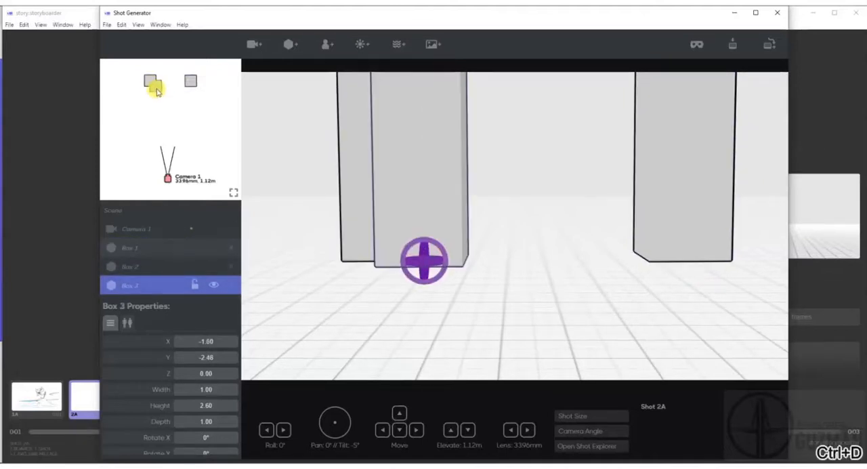
pyautogui.moveTo(204, 389); pyautogui.dragTo(260, 389)
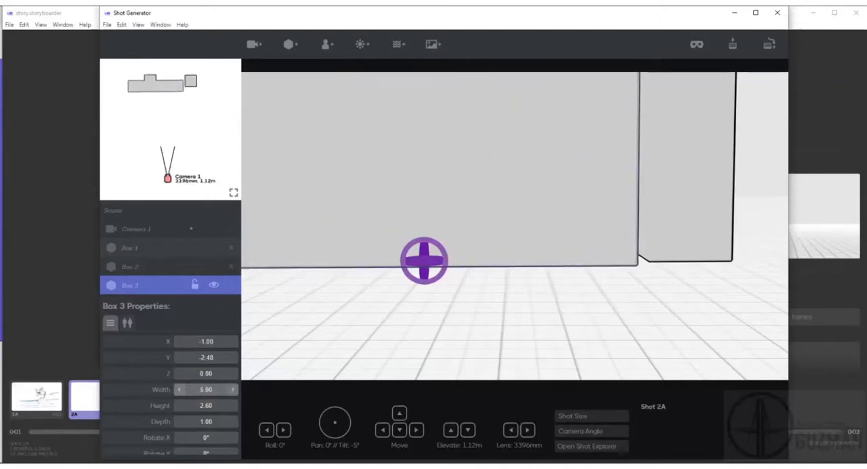
pyautogui.moveTo(199, 414); pyautogui.dragTo(194, 420)
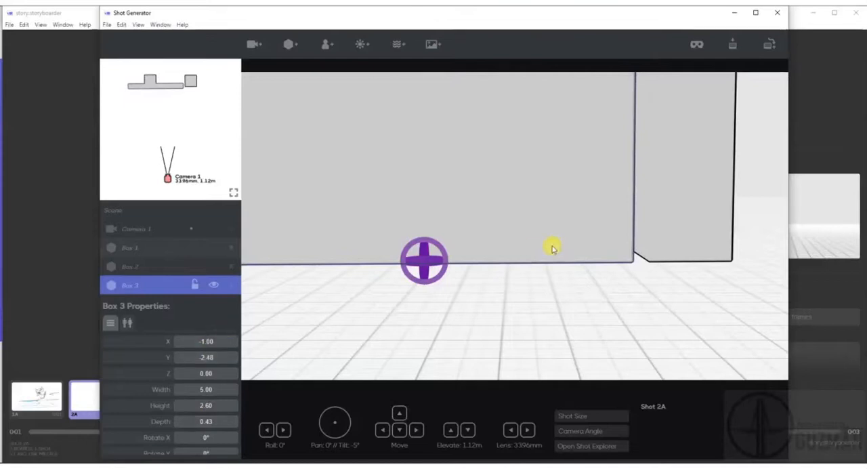
pyautogui.moveTo(158, 84); pyautogui.dragTo(177, 81)
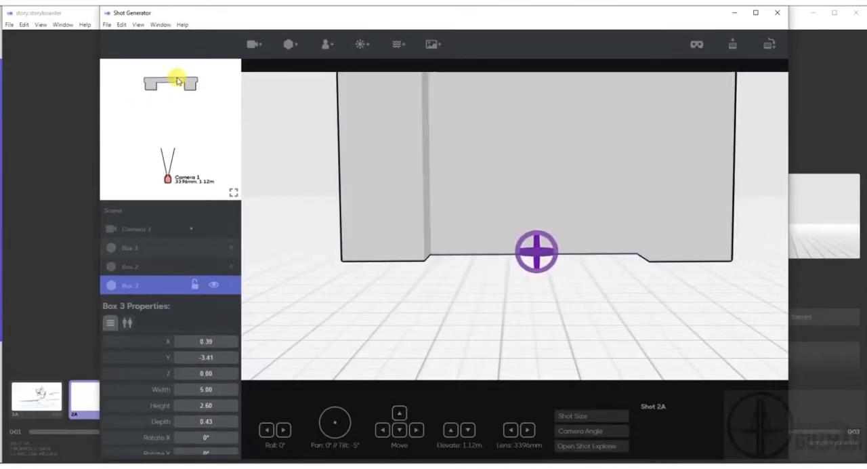
# Reframe Camera 1 at X -1.65, Y 6.27, Z 0.51 with rotation -15° and tilt 8°.
pyautogui.moveTo(541, 305); pyautogui.dragTo(495, 81)
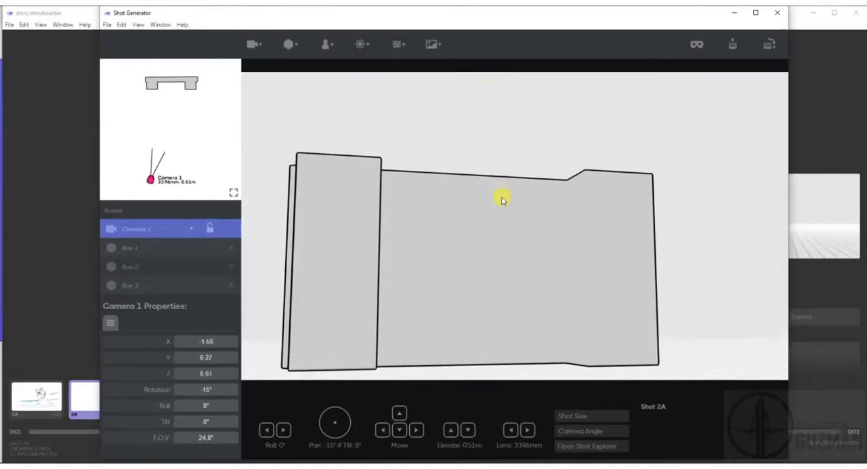
# Add an adult male character, turn it to 11° and place it in front of the wall at X -0.11, Y -0.50.
pyautogui.click(325, 48)
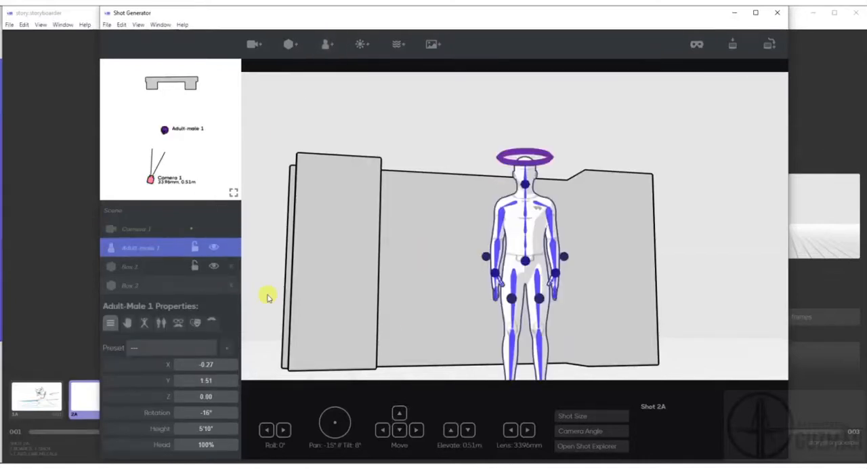
pyautogui.moveTo(546, 158)
pyautogui.mouseDown()
pyautogui.moveTo(566, 148)
pyautogui.moveTo(555, 153)
pyautogui.mouseUp()
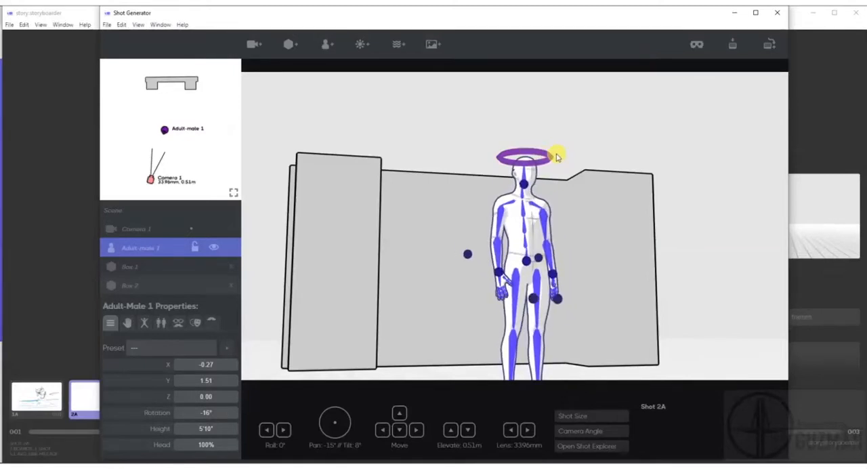
pyautogui.moveTo(526, 263)
pyautogui.mouseDown()
pyautogui.moveTo(522, 237)
pyautogui.moveTo(522, 280)
pyautogui.moveTo(522, 234)
pyautogui.moveTo(522, 277)
pyautogui.moveTo(521, 258)
pyautogui.mouseUp()
pyautogui.moveTo(166, 136); pyautogui.dragTo(167, 113)
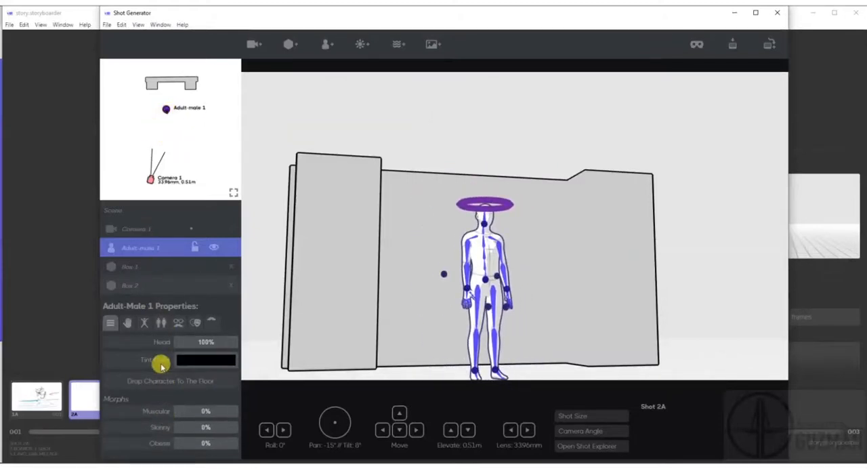
# Set the character's height to 4'10" and rotation to -22°, framed with a 33.26 mm camera lens.
pyautogui.scroll(-1, 181, 437)
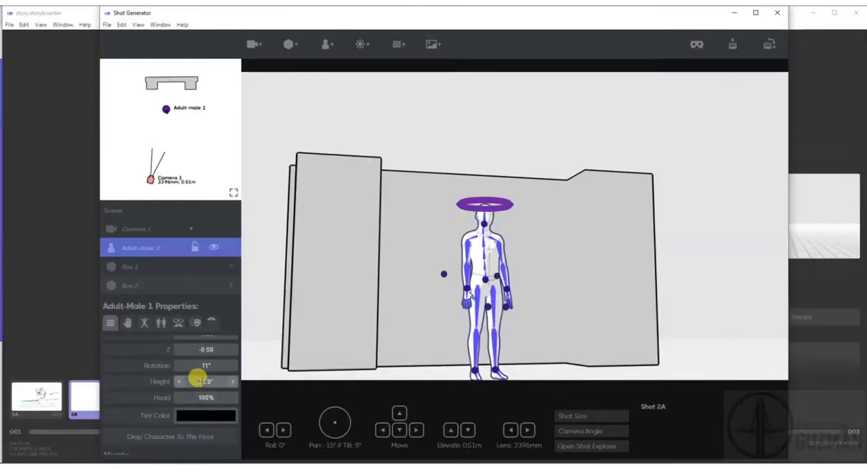
pyautogui.scroll(-1, 153, 414)
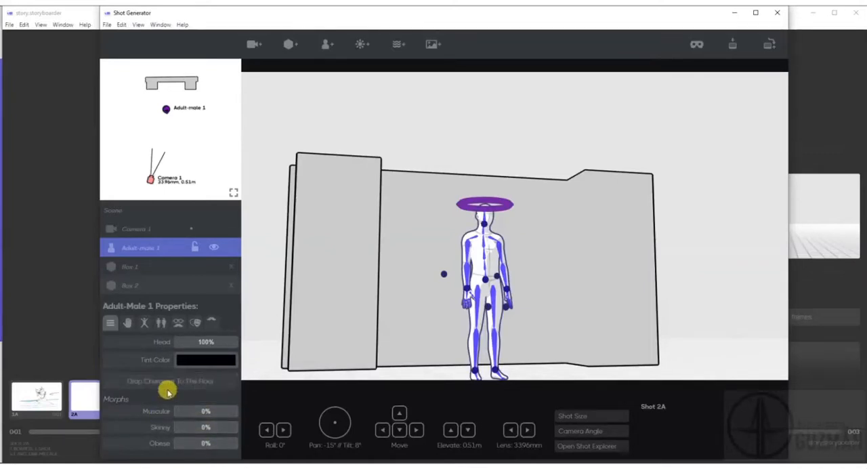
pyautogui.scroll(2, 169, 390)
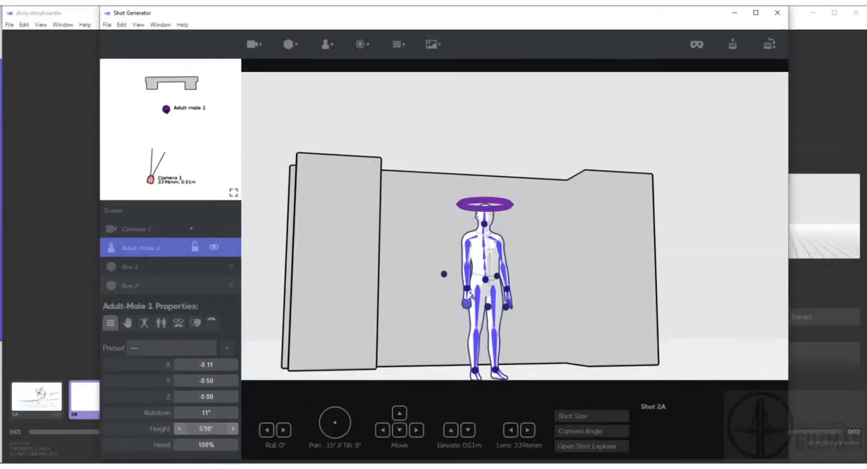
pyautogui.moveTo(200, 429); pyautogui.dragTo(177, 428)
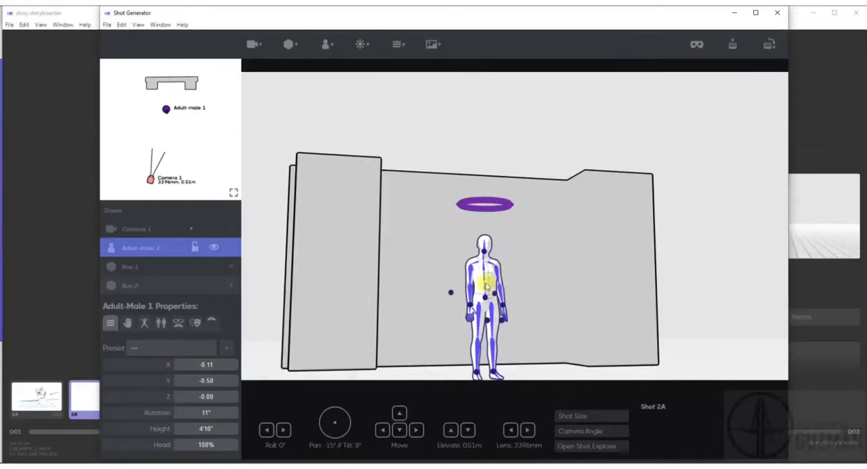
pyautogui.scroll(-1, 467, 283)
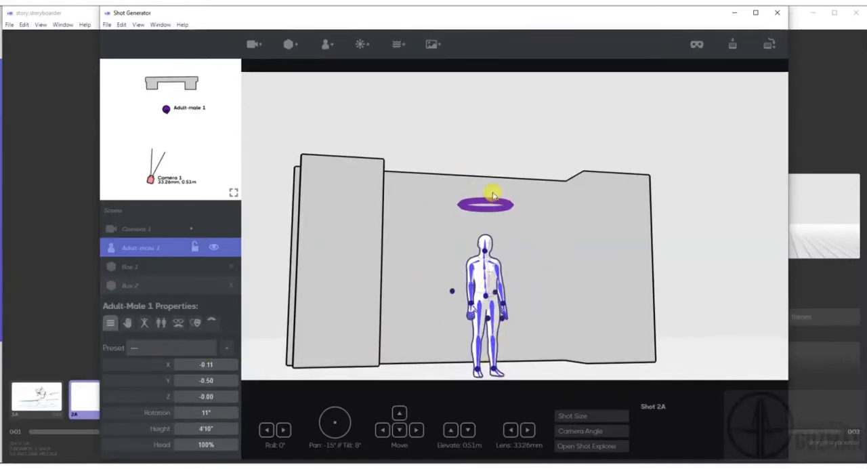
pyautogui.moveTo(470, 201)
pyautogui.mouseDown()
pyautogui.moveTo(483, 202)
pyautogui.moveTo(464, 202)
pyautogui.moveTo(474, 203)
pyautogui.mouseUp()
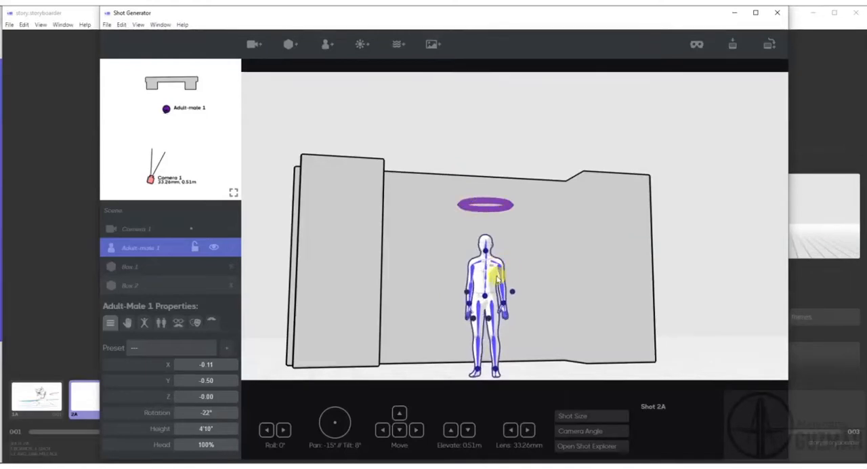
pyautogui.moveTo(488, 319)
pyautogui.mouseDown()
pyautogui.moveTo(506, 293)
pyautogui.moveTo(471, 322)
pyautogui.moveTo(493, 327)
pyautogui.mouseUp()
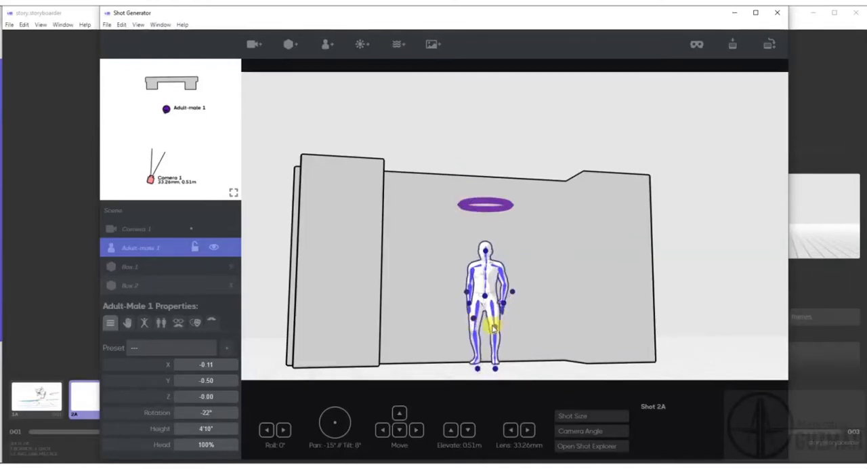
pyautogui.hotkey('ctrl', 'z')
pyautogui.hotkey('ctrl', 'z')
pyautogui.hotkey('ctrl', 'z')
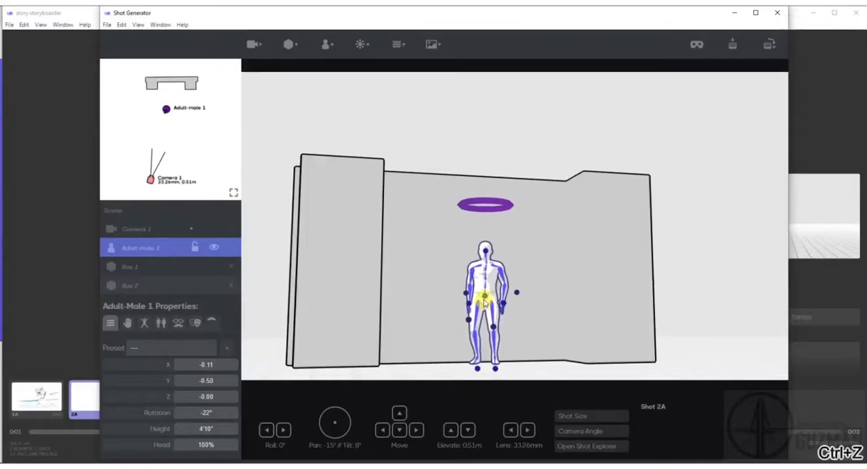
pyautogui.hotkey('ctrl', 'z')
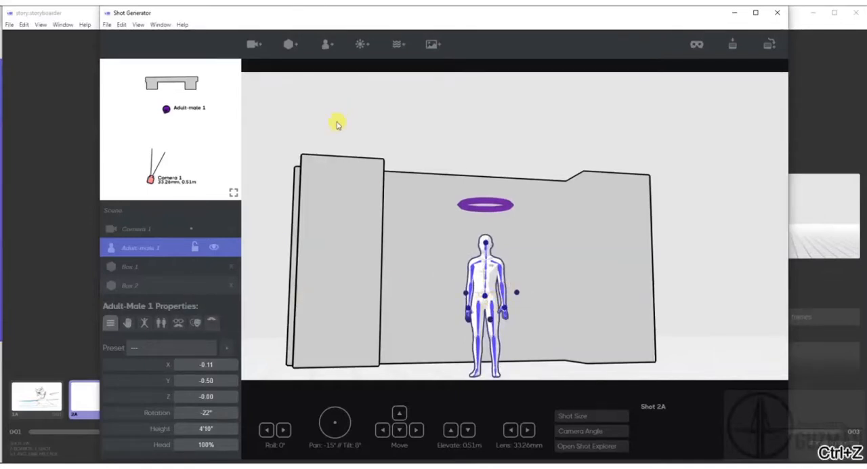
# Apply the "Carrying a bag" pose preset to the adult male character.
pyautogui.click(144, 324)
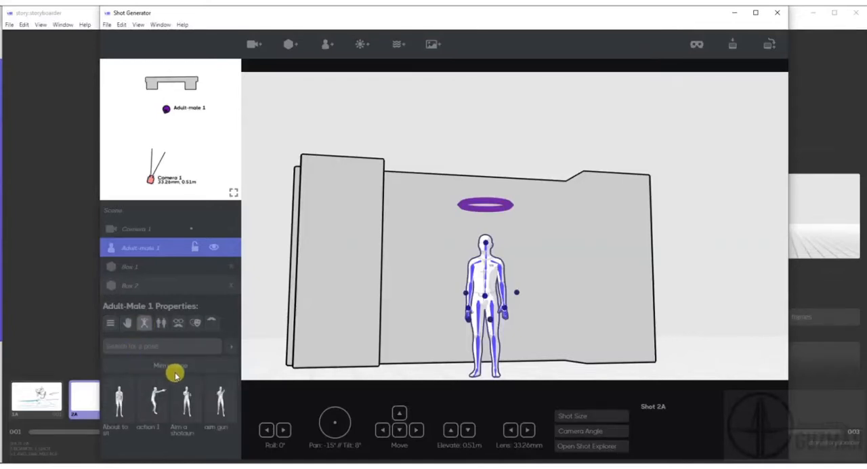
pyautogui.scroll(-3, 179, 413)
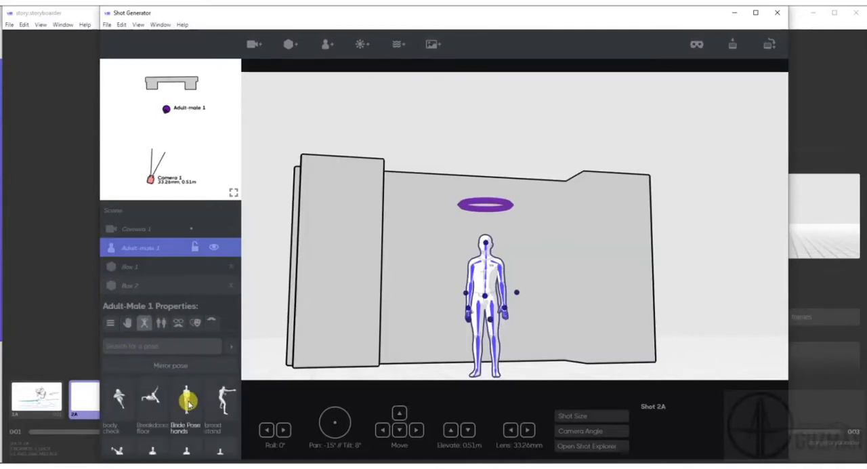
pyautogui.scroll(-2, 183, 407)
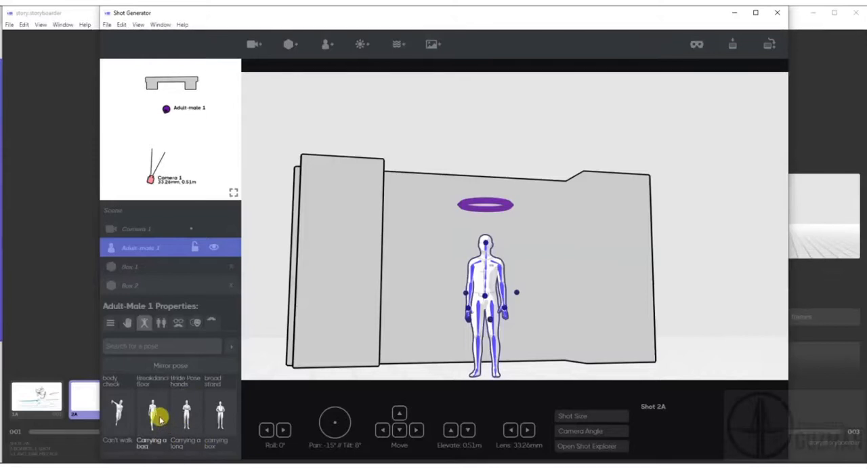
pyautogui.click(160, 420)
# Set Camera 1's tilt to 7° and rotate the adult male character to 21°.
pyautogui.moveTo(551, 312)
pyautogui.mouseDown()
pyautogui.moveTo(528, 310)
pyautogui.moveTo(523, 319)
pyautogui.moveTo(555, 320)
pyautogui.mouseUp()
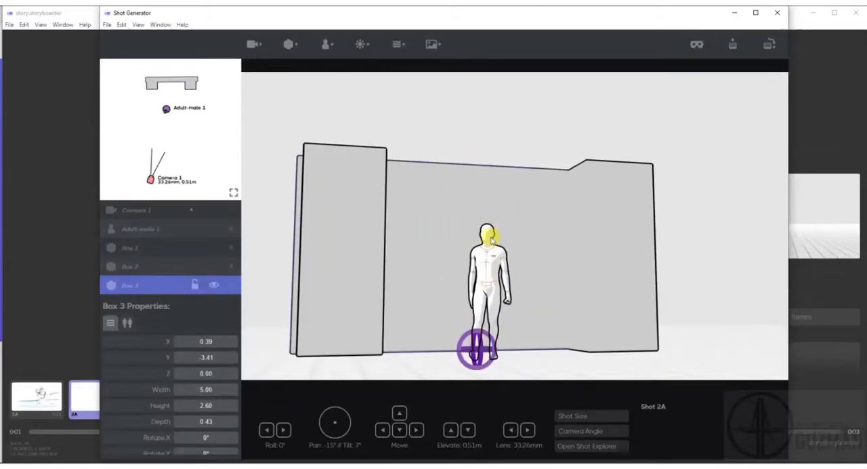
pyautogui.click(492, 238)
pyautogui.moveTo(492, 224); pyautogui.dragTo(518, 225)
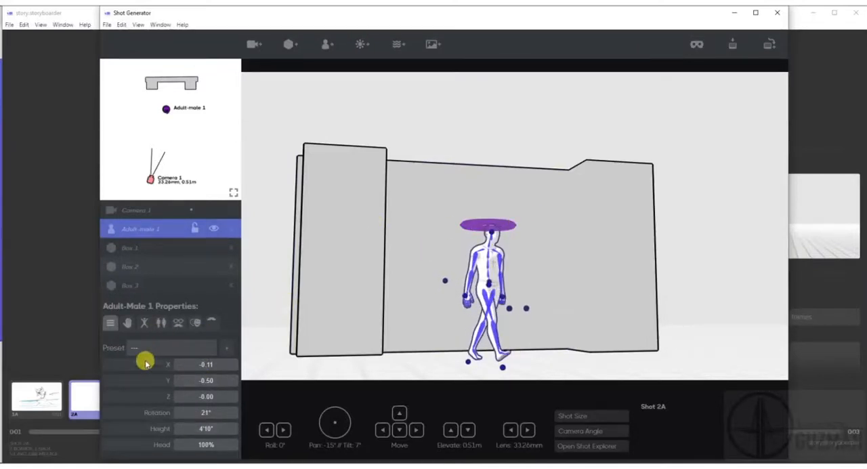
# Look through the character's hand pose presets and the options for which hand they affect, keeping both hands.
pyautogui.scroll(-3, 180, 420)
pyautogui.scroll(3, 169, 373)
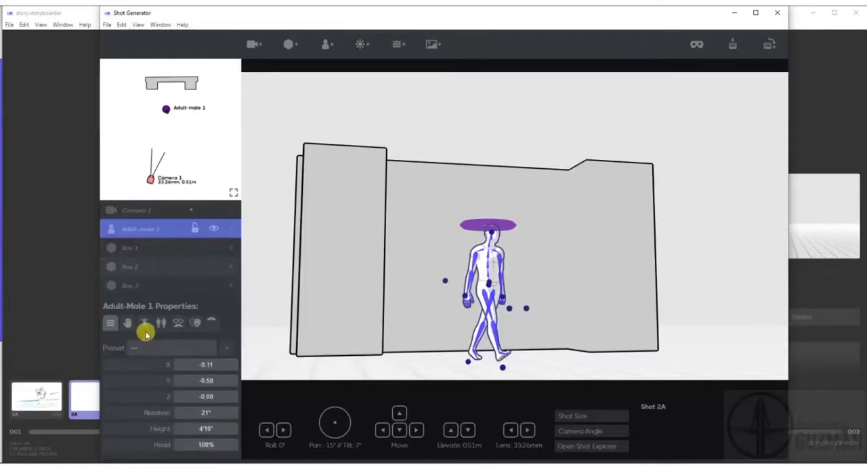
pyautogui.click(127, 323)
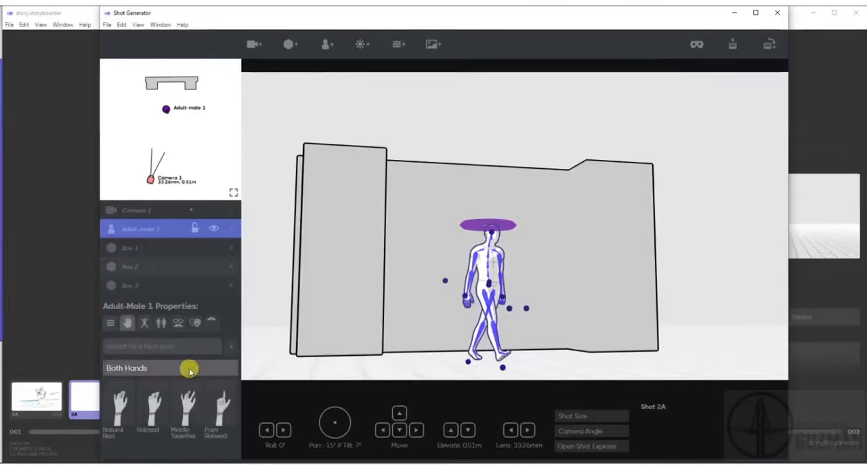
pyautogui.click(134, 368)
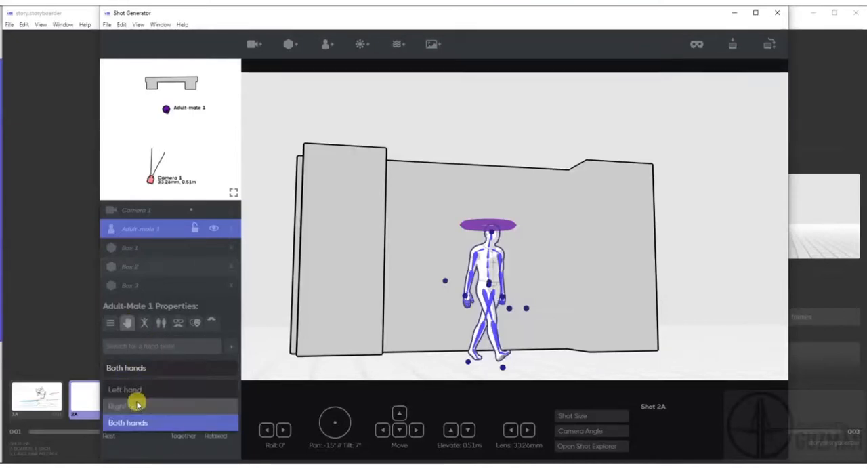
pyautogui.click(140, 377)
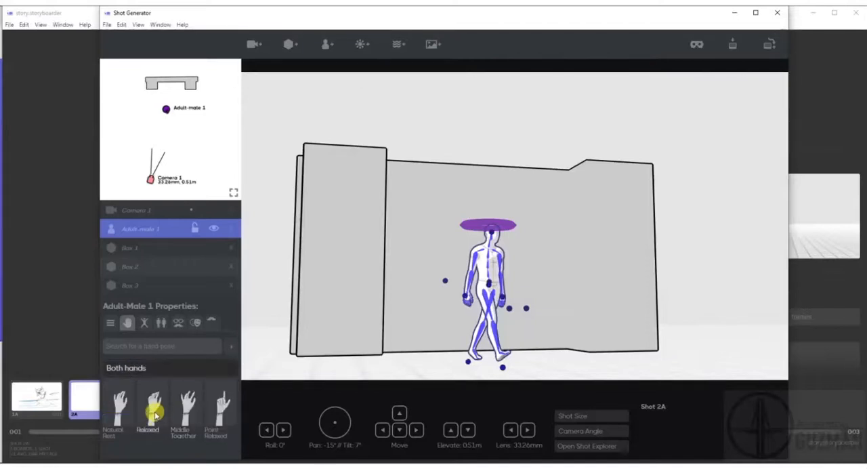
# Reframe Camera 1 closer to the character with a 46.38 mm lens at 0.28 m elevation.
pyautogui.scroll(3, 562, 329)
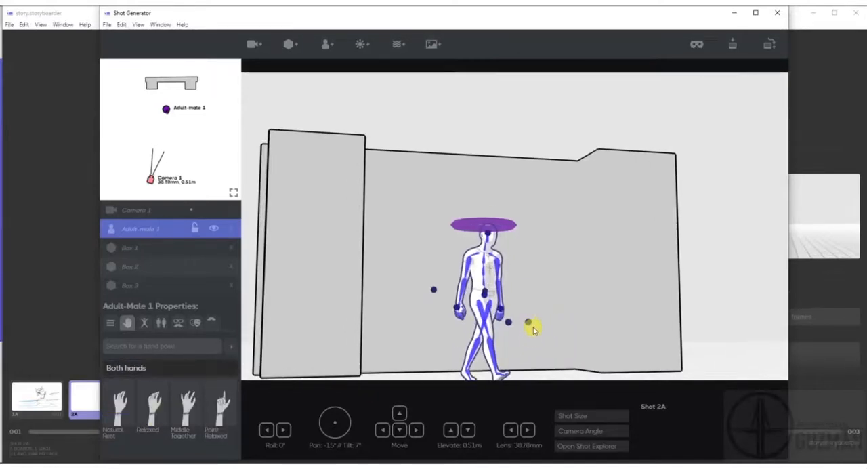
pyautogui.moveTo(533, 328); pyautogui.dragTo(491, 351)
pyautogui.scroll(3, 559, 349)
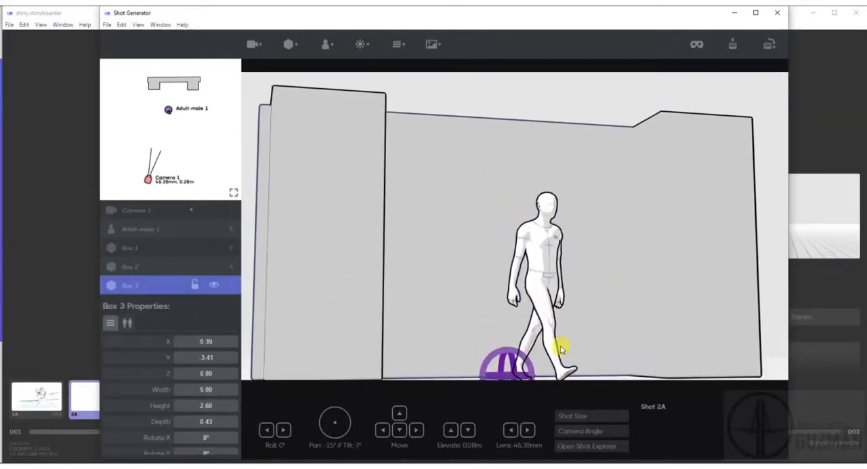
# Move Box 3 to X 0.50, Y -3.37 and lower Camera 1 to 0.16 m elevation.
pyautogui.moveTo(619, 336)
pyautogui.mouseDown()
pyautogui.moveTo(606, 329)
pyautogui.moveTo(630, 332)
pyautogui.mouseUp()
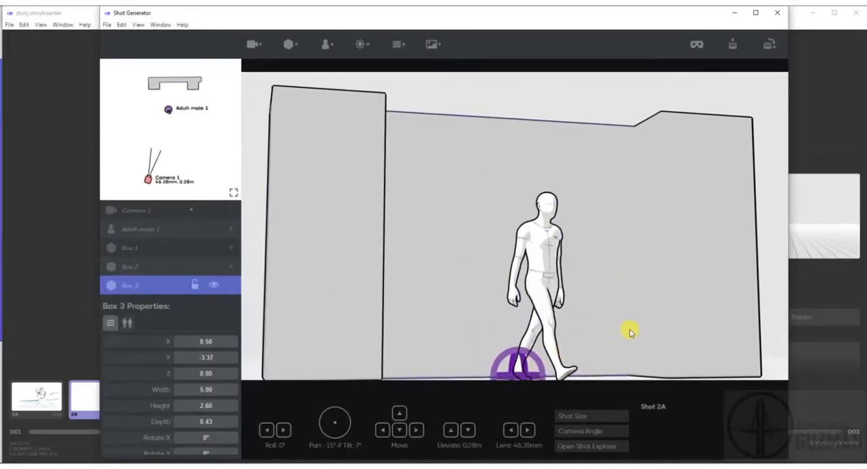
pyautogui.moveTo(774, 321); pyautogui.dragTo(772, 339)
pyautogui.moveTo(703, 313); pyautogui.dragTo(705, 293)
pyautogui.click(673, 317)
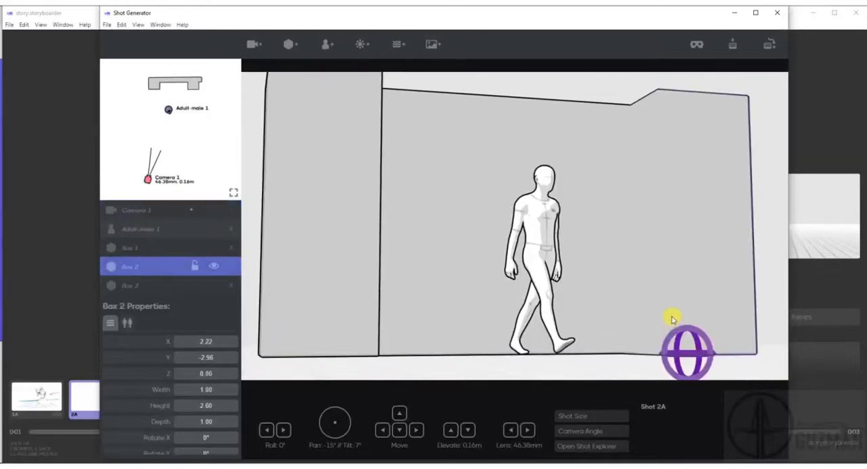
# Reframe Camera 1 with a 45.13 mm lens at 0.48 m elevation and 5° tilt.
pyautogui.moveTo(766, 209)
pyautogui.mouseDown()
pyautogui.moveTo(766, 225)
pyautogui.moveTo(765, 190)
pyautogui.moveTo(766, 201)
pyautogui.mouseUp()
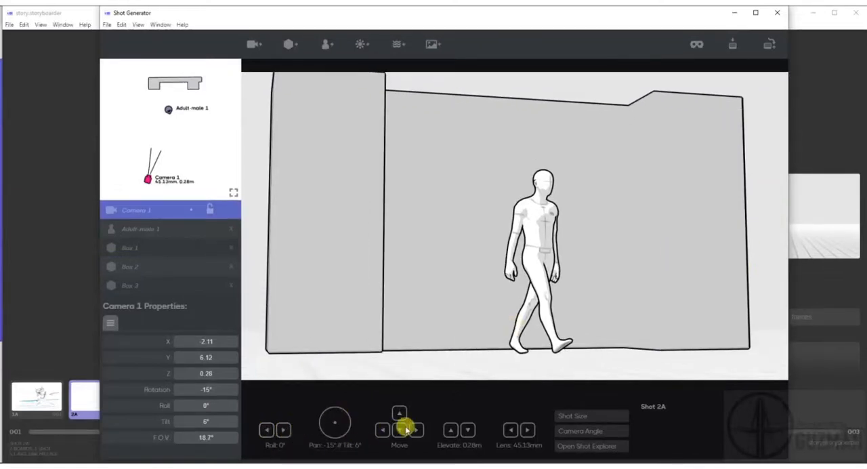
pyautogui.moveTo(336, 423); pyautogui.dragTo(337, 424)
pyautogui.click(451, 431)
pyautogui.click(450, 431)
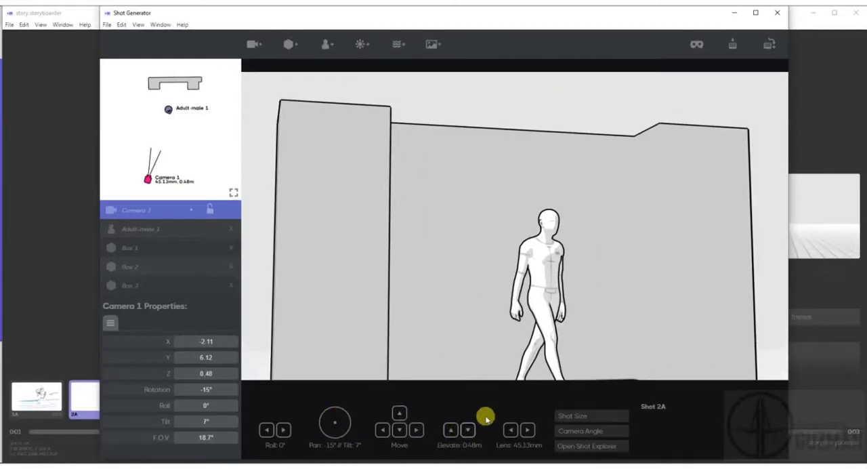
pyautogui.click(596, 319)
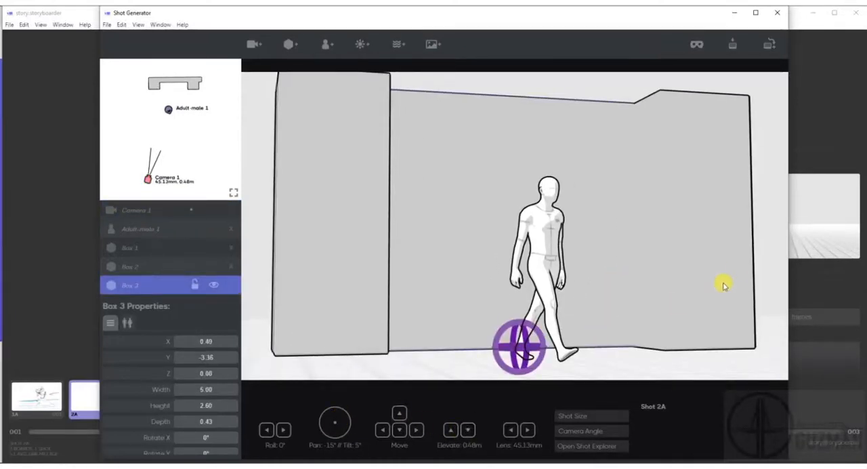
pyautogui.moveTo(758, 252); pyautogui.dragTo(758, 245)
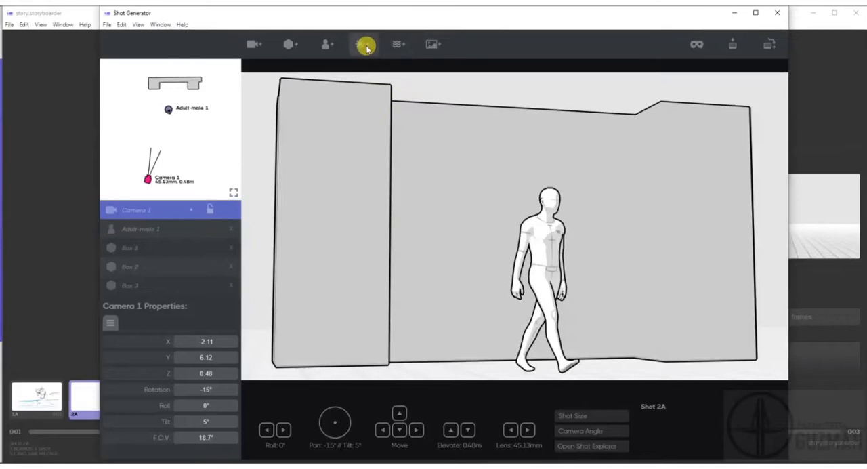
# Add a light between the camera and the character, with its rotation at -12° and tilt at -25°.
pyautogui.click(364, 46)
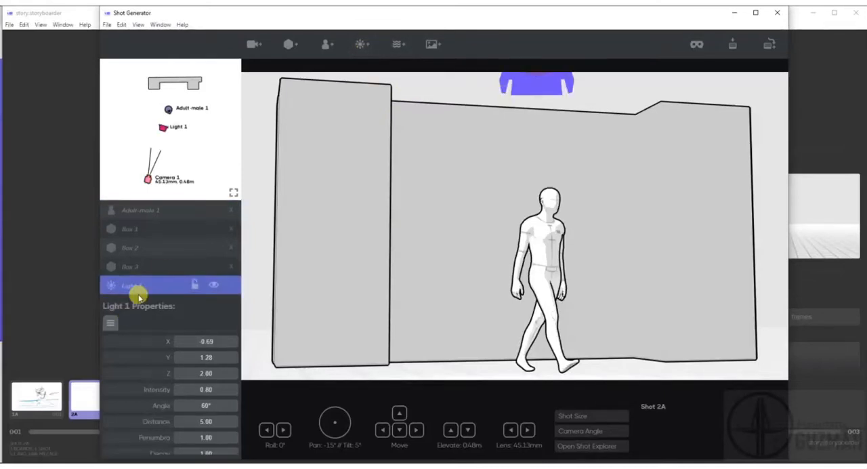
pyautogui.moveTo(162, 127)
pyautogui.mouseDown()
pyautogui.moveTo(160, 135)
pyautogui.moveTo(190, 139)
pyautogui.moveTo(149, 139)
pyautogui.moveTo(183, 144)
pyautogui.moveTo(165, 140)
pyautogui.mouseUp()
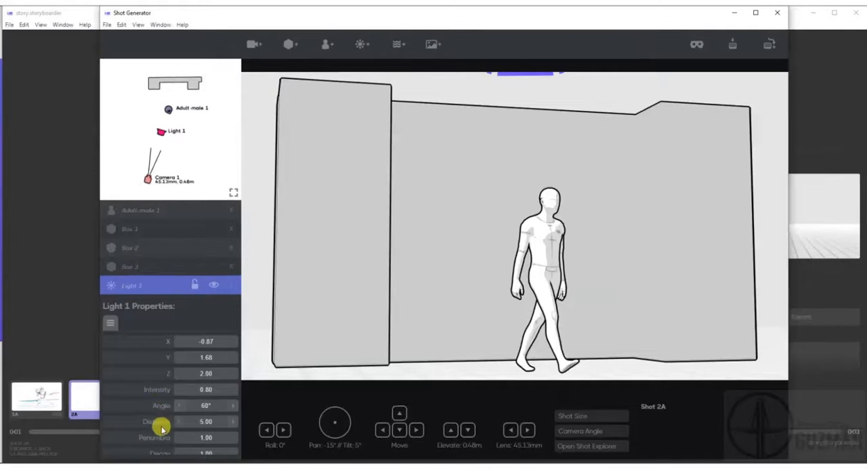
pyautogui.scroll(-1, 142, 427)
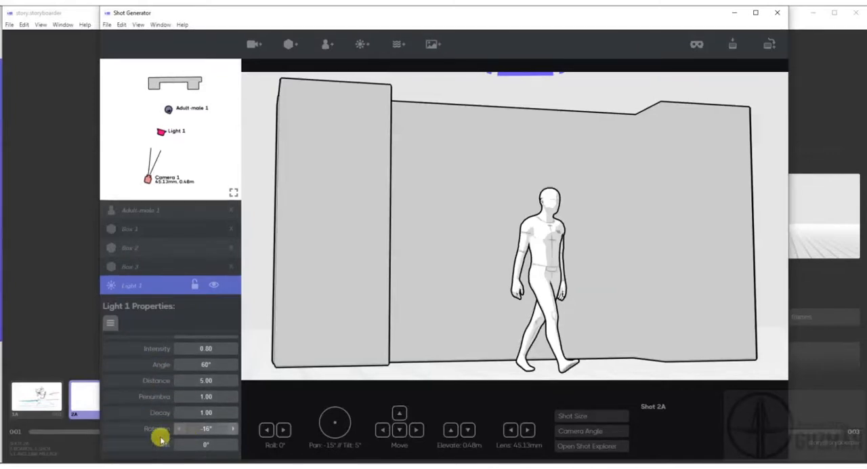
pyautogui.moveTo(207, 426); pyautogui.dragTo(196, 440)
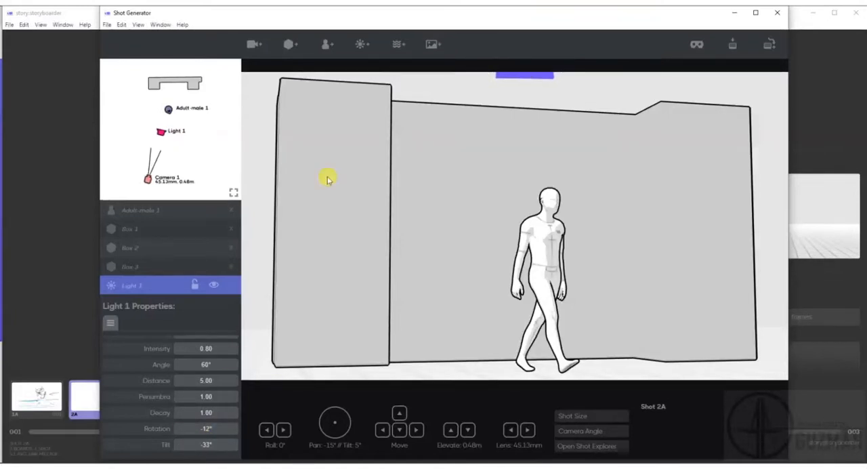
pyautogui.moveTo(209, 447); pyautogui.dragTo(198, 444)
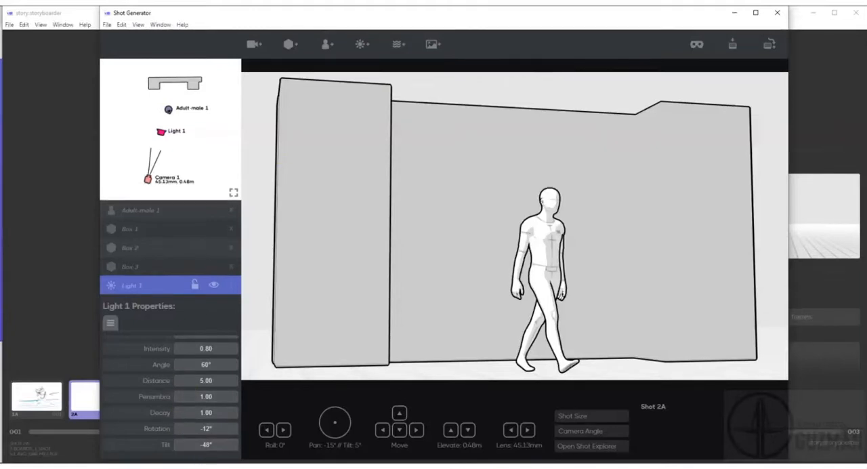
pyautogui.scroll(-5, 568, 166)
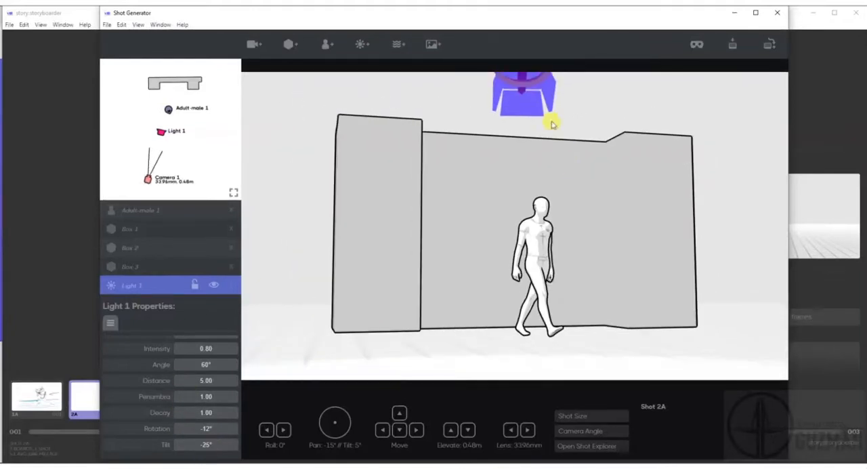
pyautogui.scroll(-3, 528, 80)
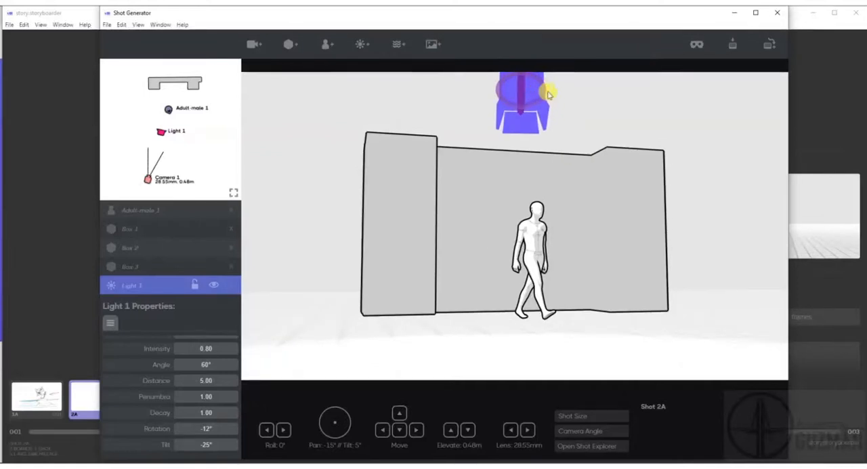
# Move Light 1 out to the left side of the scene and re-aim it with a 75° tilt.
pyautogui.moveTo(538, 100); pyautogui.dragTo(373, 142)
pyautogui.moveTo(163, 135); pyautogui.dragTo(131, 126)
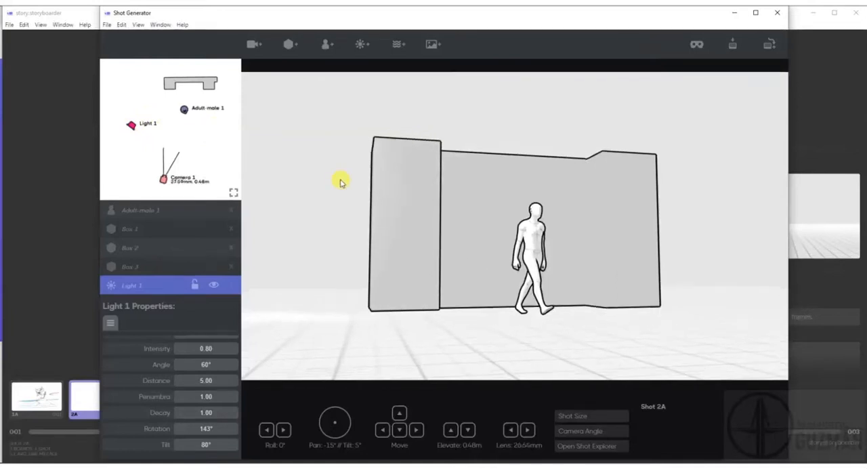
pyautogui.scroll(-10, 341, 182)
pyautogui.scroll(-3, 341, 181)
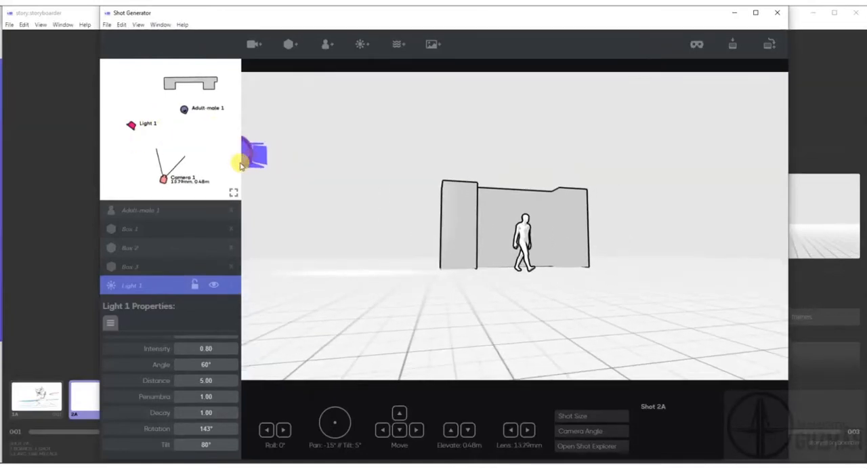
pyautogui.scroll(-1, 292, 181)
pyautogui.moveTo(261, 162); pyautogui.dragTo(237, 156)
pyautogui.scroll(-1, 237, 152)
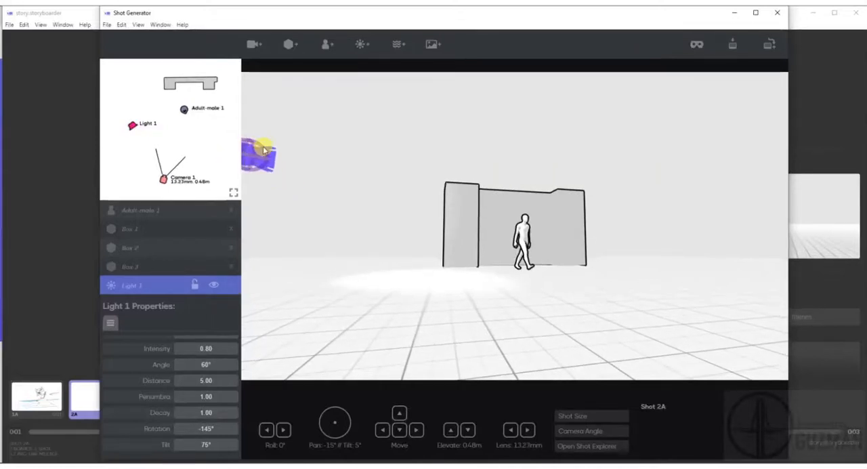
pyautogui.moveTo(251, 139)
pyautogui.mouseDown()
pyautogui.moveTo(255, 156)
pyautogui.moveTo(254, 140)
pyautogui.mouseUp()
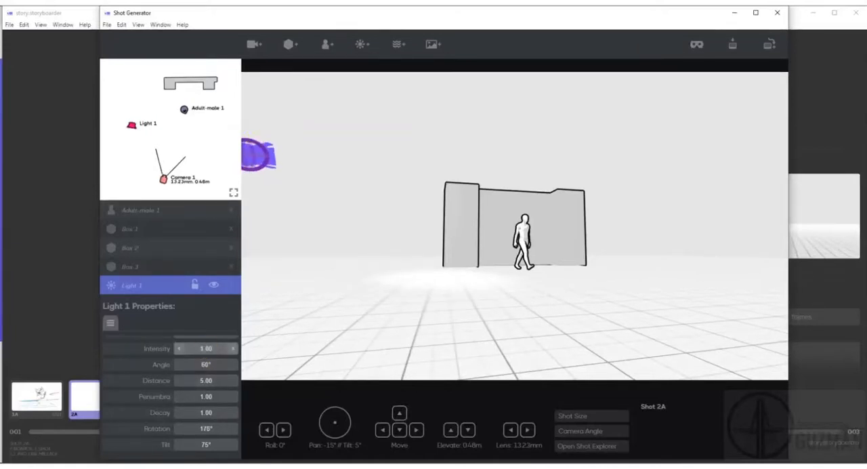
# Set Light 1's intensity to 0.30 and move it closer to the character, with rotation -93° and tilt 48°.
pyautogui.moveTo(205, 348); pyautogui.dragTo(223, 319)
pyautogui.moveTo(133, 125)
pyautogui.mouseDown()
pyautogui.moveTo(153, 125)
pyautogui.moveTo(144, 125)
pyautogui.mouseUp()
pyautogui.moveTo(413, 159)
pyautogui.mouseDown()
pyautogui.moveTo(424, 164)
pyautogui.moveTo(410, 134)
pyautogui.moveTo(417, 163)
pyautogui.mouseUp()
# Save the shot, framed with a 46.38 mm lens, to board 2A and close Shot Generator.
pyautogui.scroll(3, 565, 230)
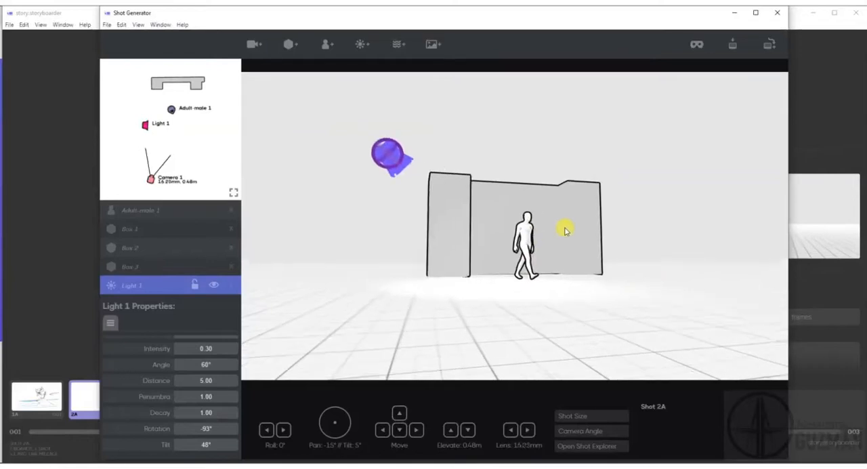
pyautogui.scroll(5, 564, 230)
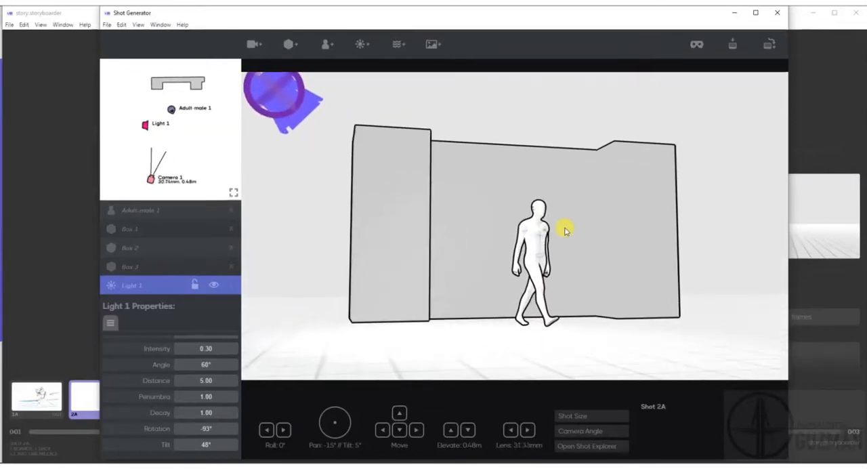
pyautogui.scroll(4, 565, 230)
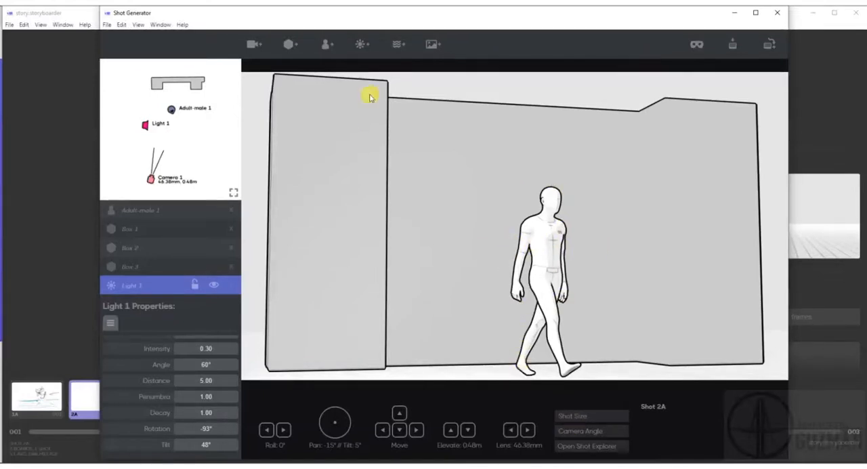
pyautogui.click(736, 49)
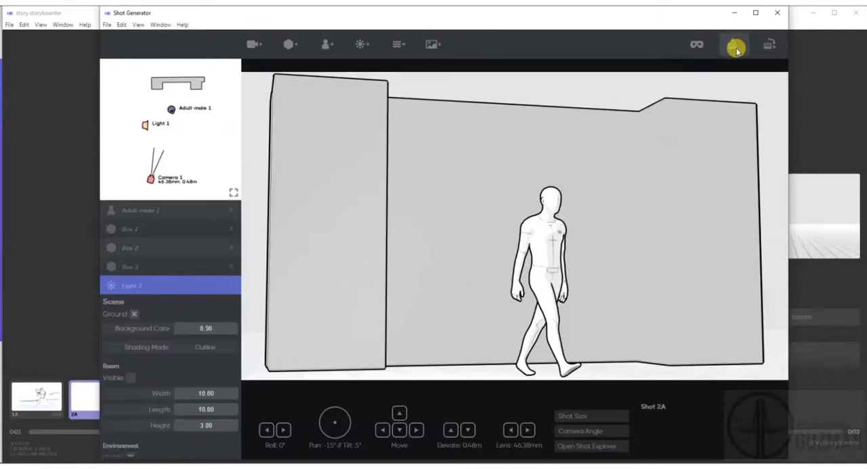
pyautogui.click(775, 16)
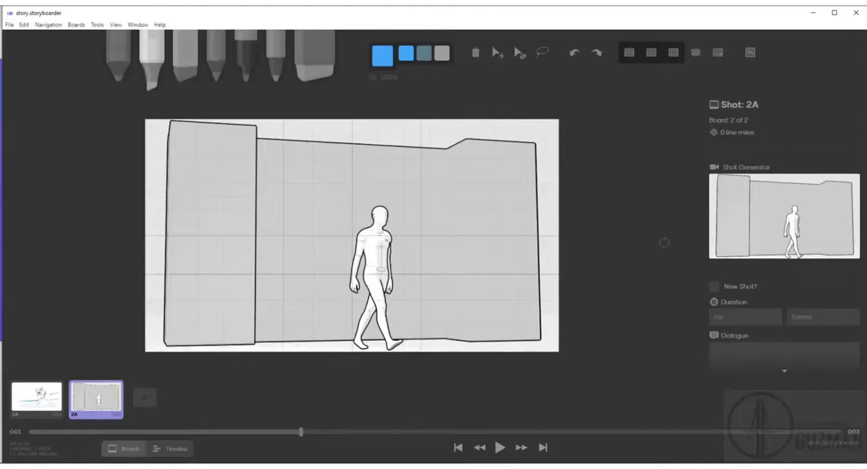
# Enter the action text "personaje camina alejándose de la pared" for board 2A.
pyautogui.scroll(-5, 763, 224)
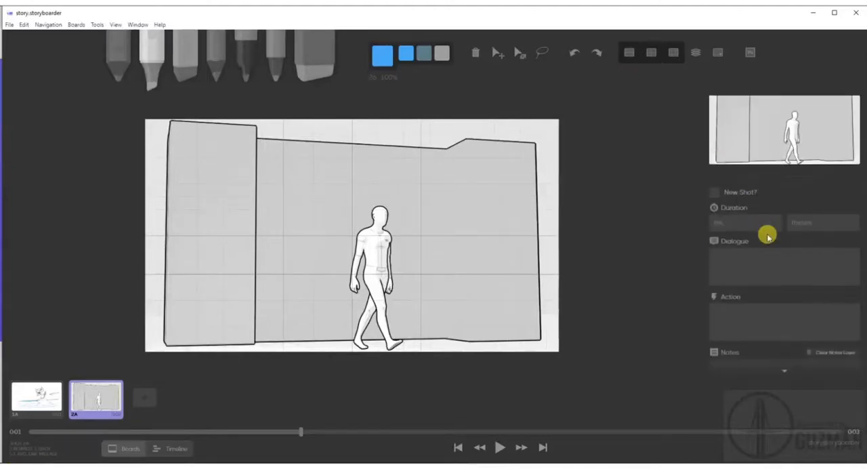
pyautogui.click(749, 212)
pyautogui.click(728, 264)
pyautogui.scroll(-5, 741, 319)
pyautogui.scroll(5, 740, 304)
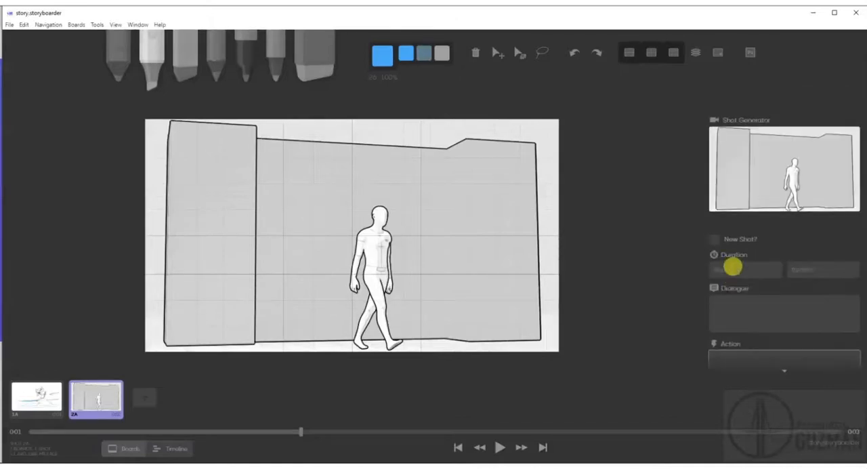
pyautogui.click(720, 298)
pyautogui.scroll(-4, 733, 336)
pyautogui.click(732, 165)
pyautogui.write('p')
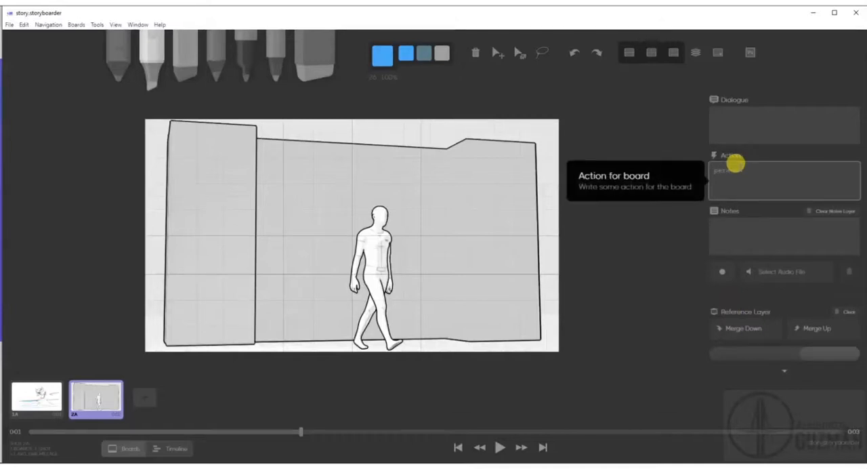
pyautogui.write('ersonaje camina alejándose de la pared')
# Add the note "música de fondo" to board 2A.
pyautogui.click(726, 226)
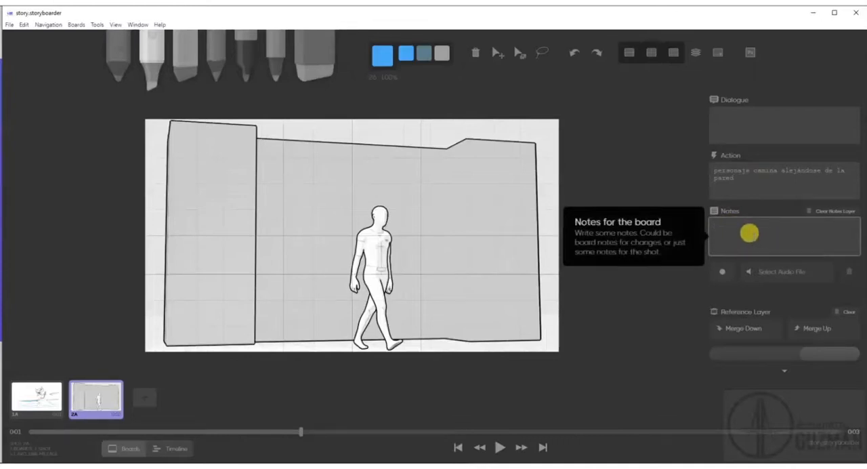
pyautogui.write('música de fondo')
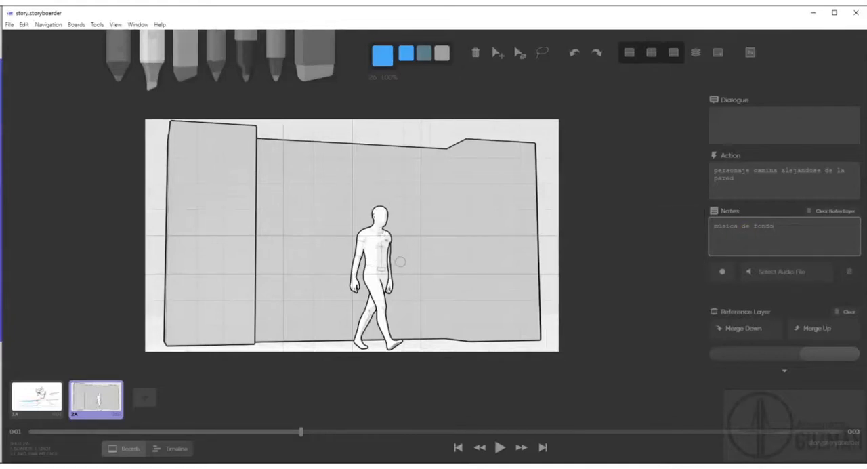
pyautogui.click(770, 326)
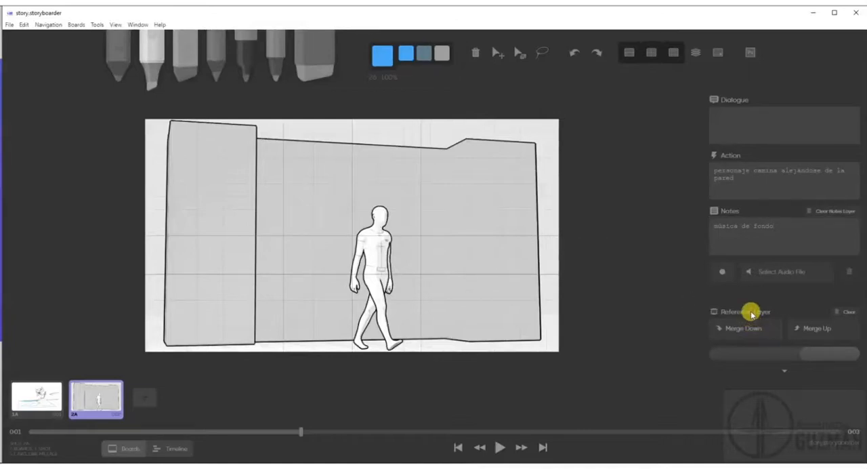
# Open board 2A in Photoshop, paint a red exclamation mark above the character's head on the reference layer, and save it back to Storyboarder.
pyautogui.click(747, 58)
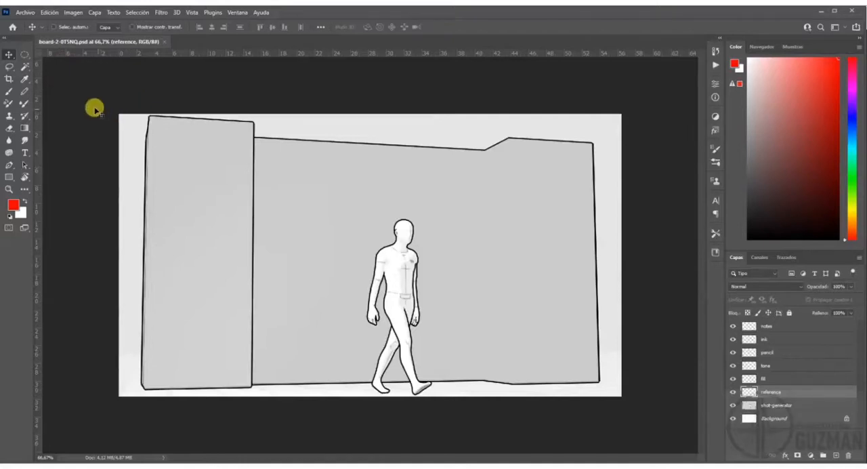
pyautogui.click(9, 90)
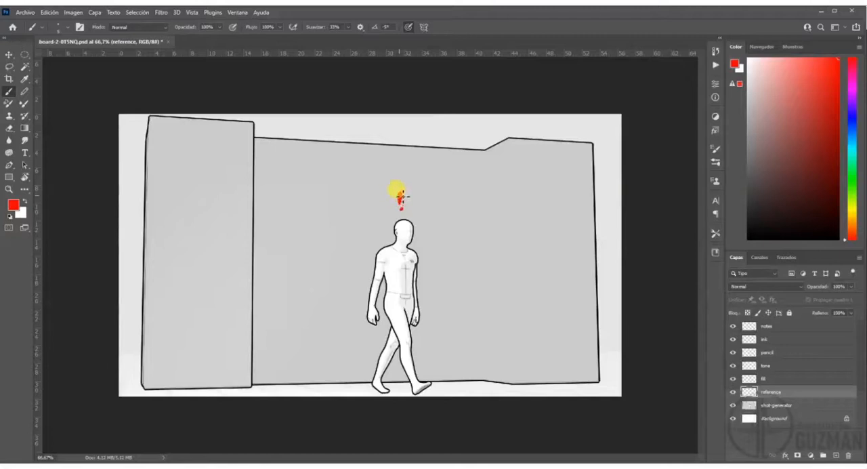
pyautogui.click(401, 207)
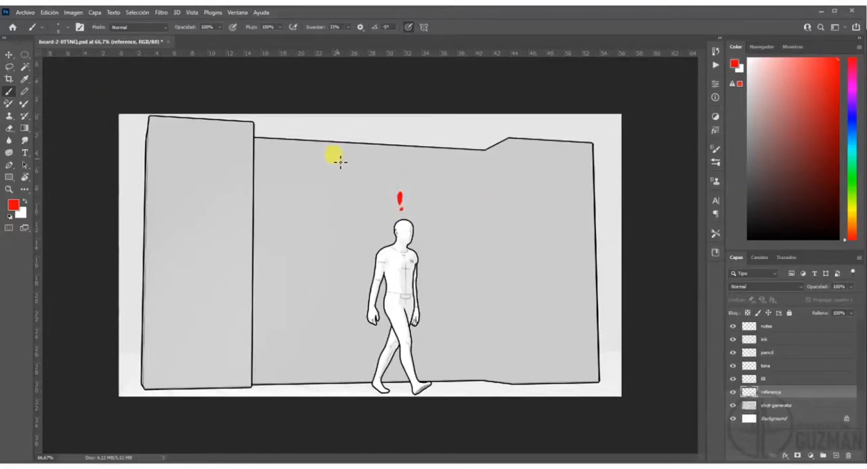
pyautogui.hotkey('ctrl', 's')
pyautogui.click(165, 42)
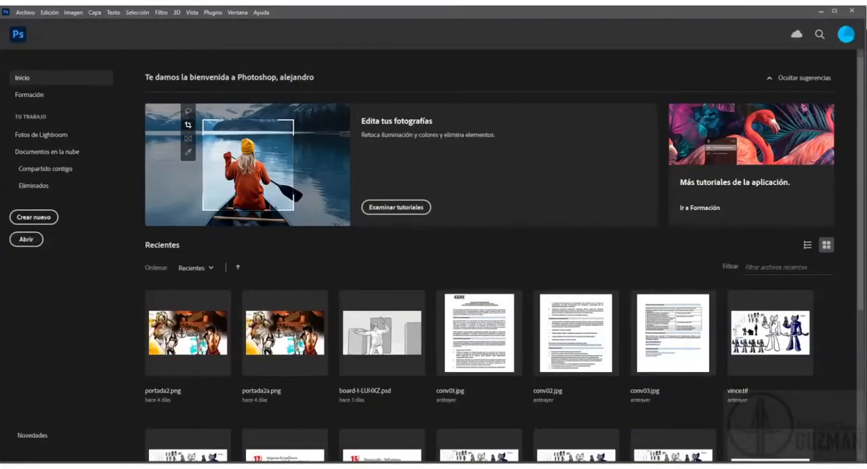
pyautogui.hotkey('alt', 'Tab')
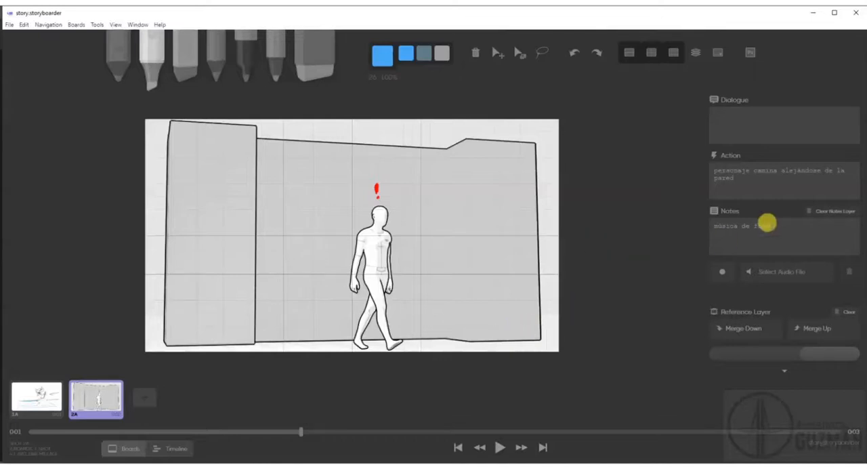
# Set board 2A's duration to 5000 milliseconds.
pyautogui.scroll(4, 766, 223)
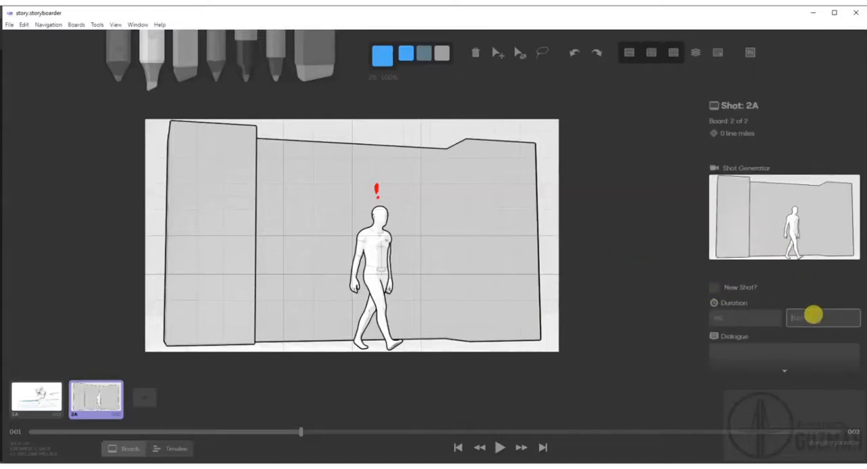
pyautogui.write('5')
pyautogui.press('BackSpace')
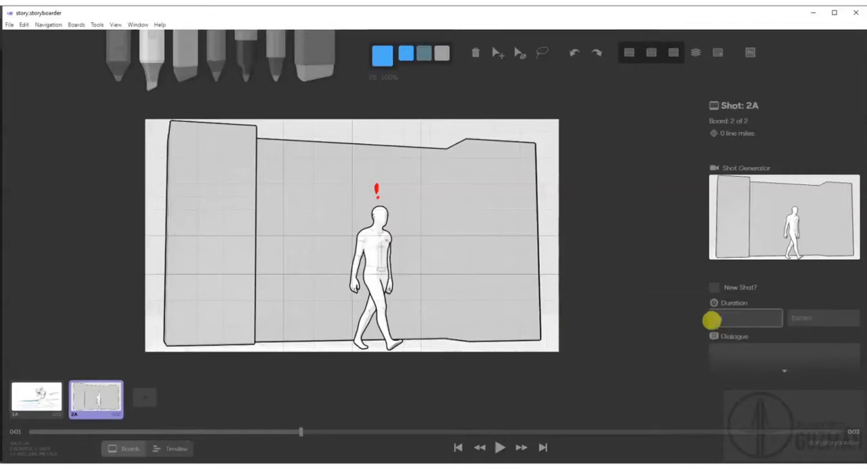
pyautogui.write('5000')
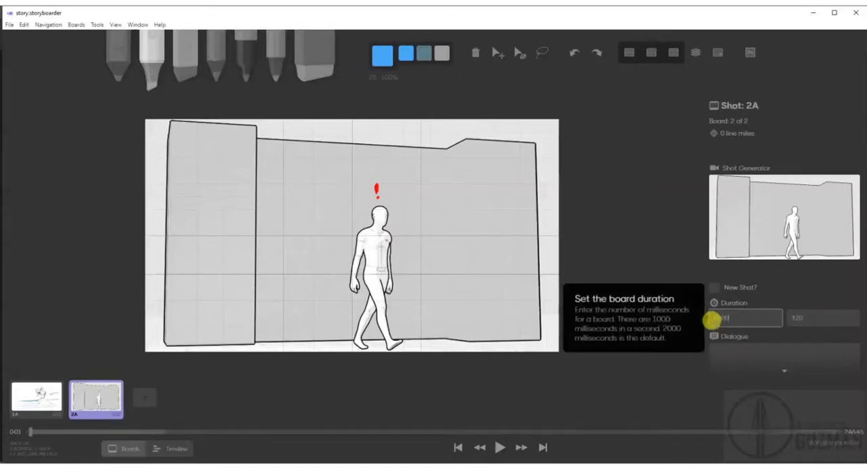
pyautogui.click(679, 380)
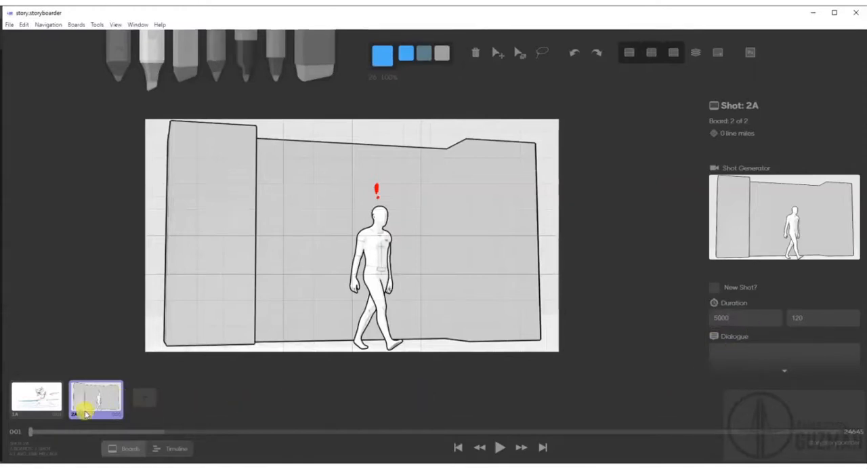
# Play the animatic from board 1A in the timeline view, and return to the boards view.
pyautogui.click(32, 403)
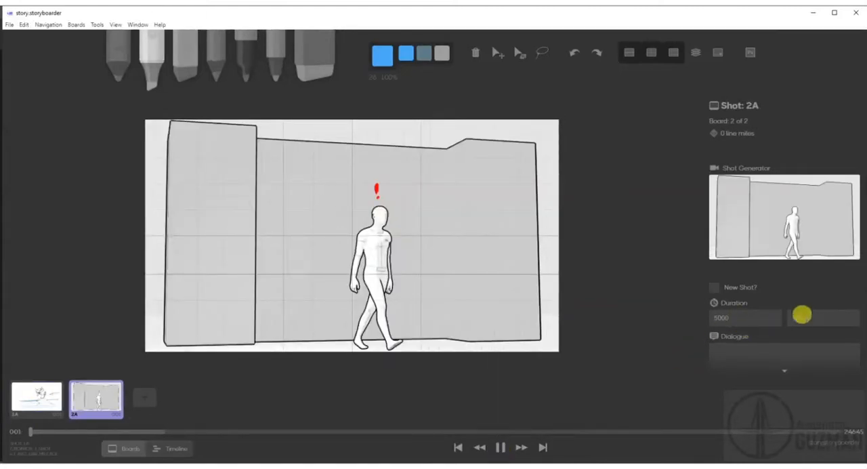
pyautogui.click(38, 400)
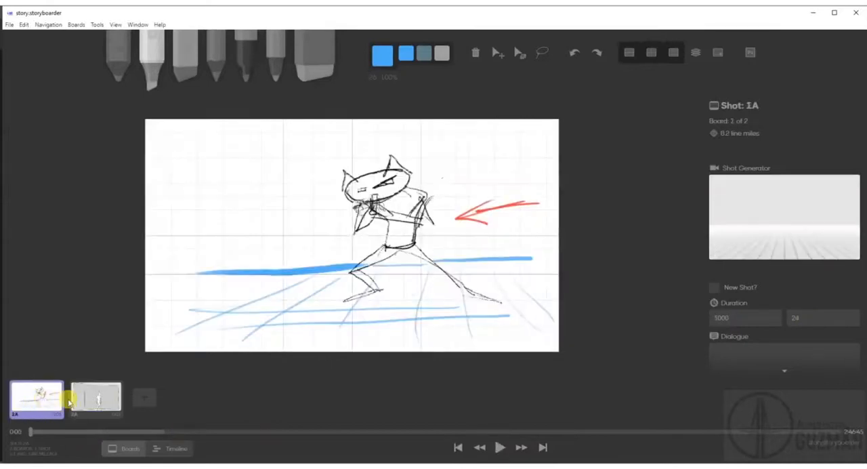
pyautogui.click(177, 448)
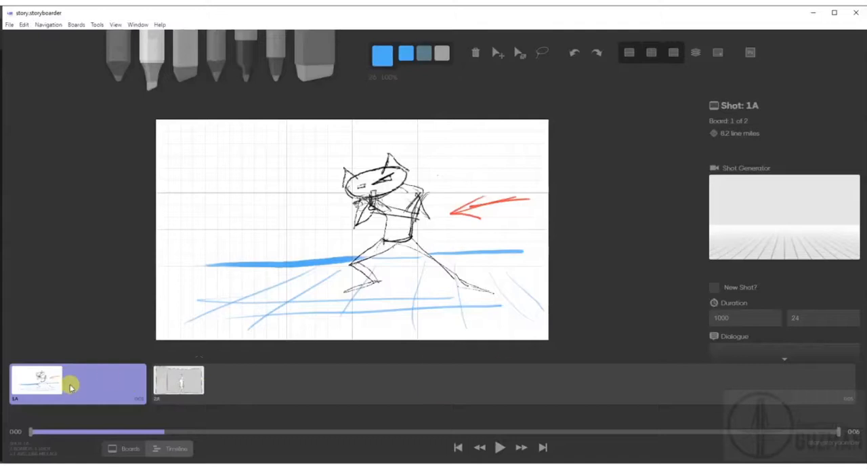
pyautogui.click(494, 449)
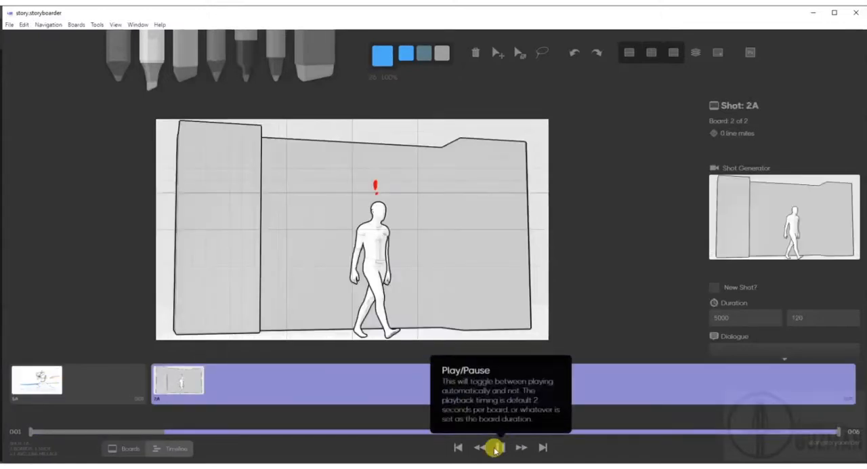
pyautogui.click(121, 450)
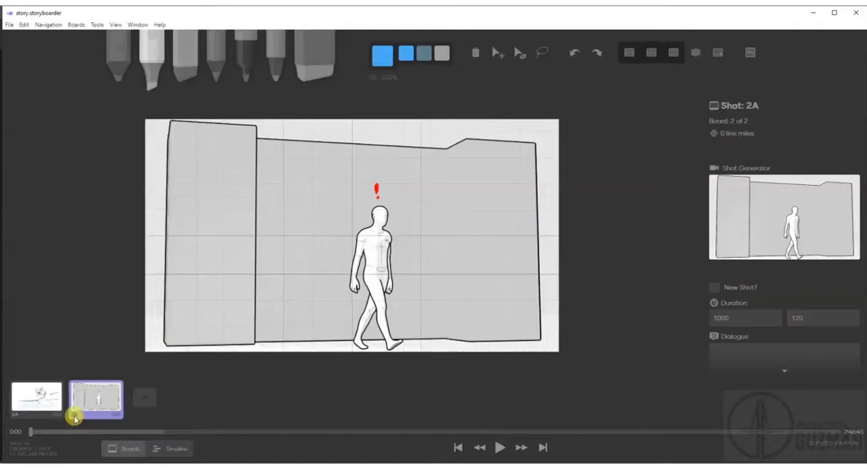
# Try reordering board 2A to before board 1A and move it back to its original place after it, twice.
pyautogui.moveTo(74, 416); pyautogui.dragTo(68, 380)
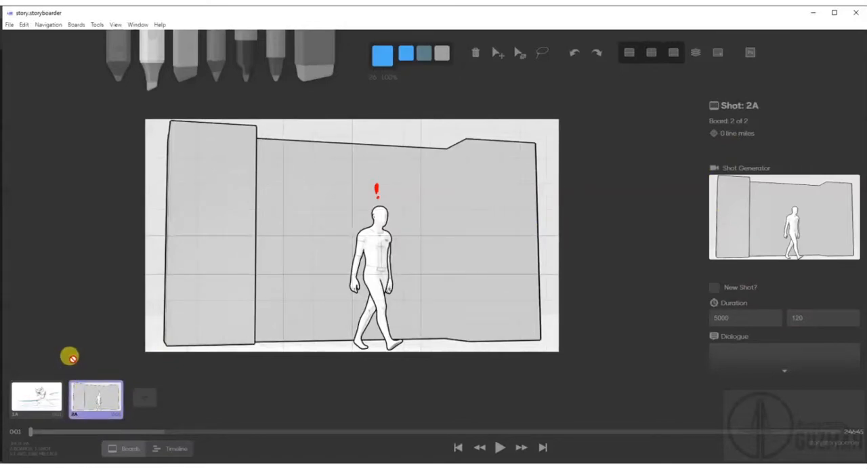
pyautogui.click(31, 395)
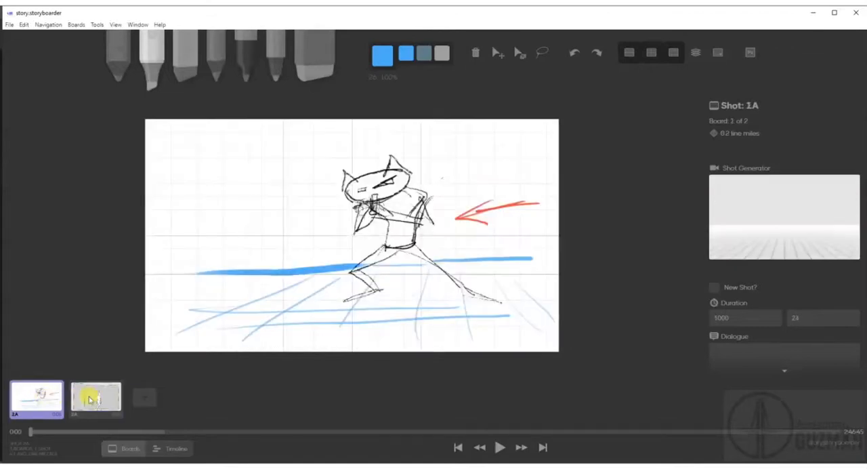
pyautogui.click(89, 398)
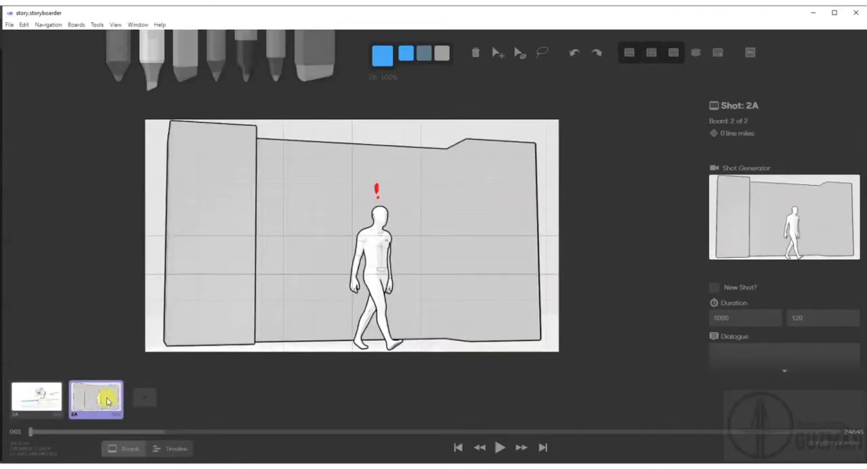
pyautogui.moveTo(107, 398); pyautogui.dragTo(126, 372)
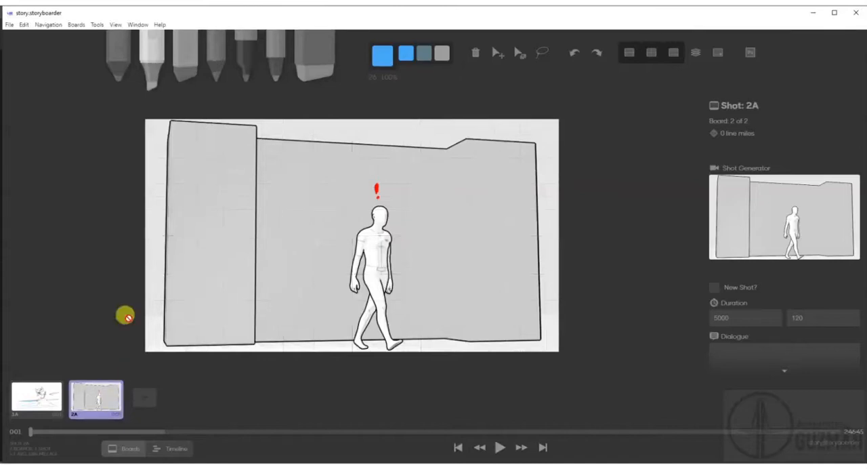
pyautogui.click(71, 25)
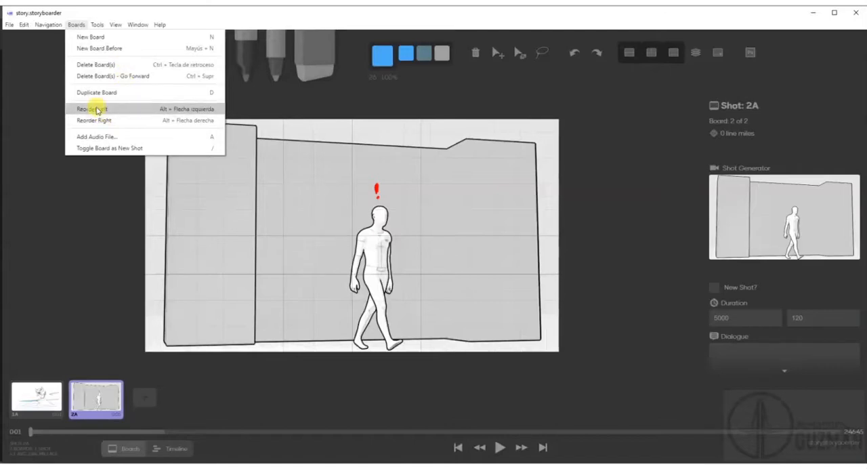
pyautogui.click(168, 9)
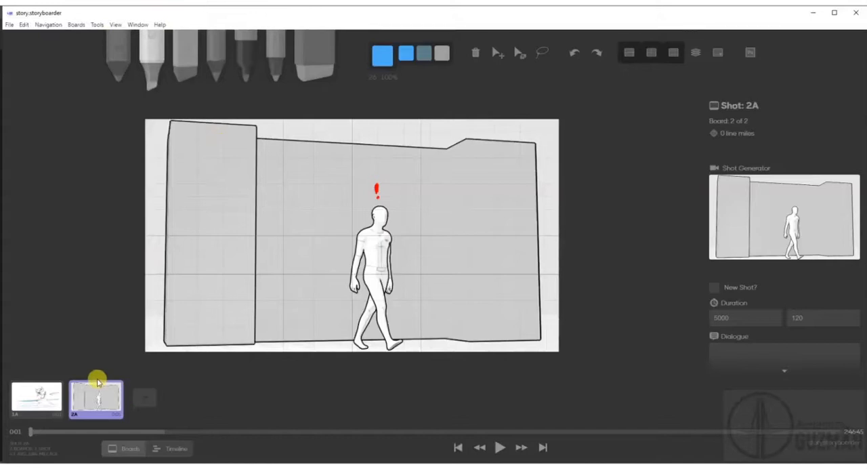
pyautogui.hotkey('alt', 'Left')
pyautogui.hotkey('alt', 'Right')
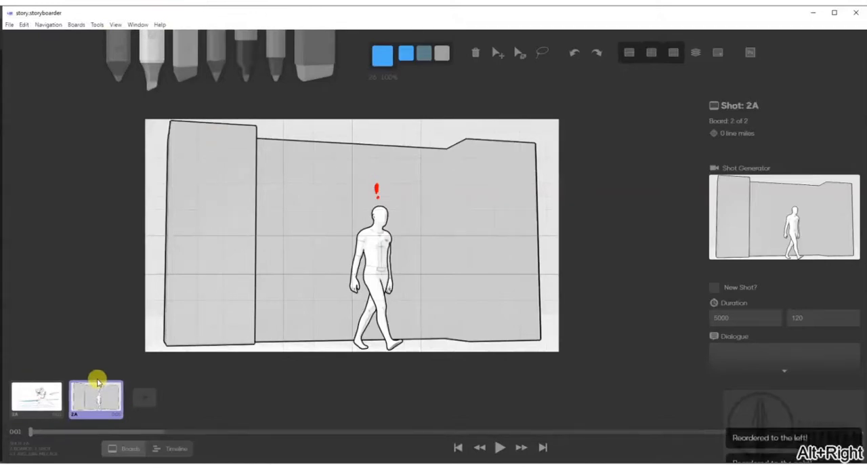
pyautogui.hotkey('alt', 'Left')
pyautogui.hotkey('alt', 'Right')
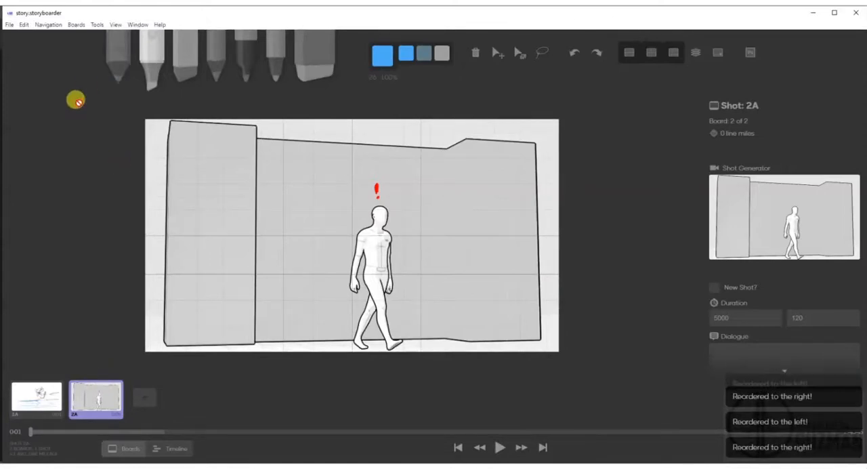
pyautogui.click(73, 25)
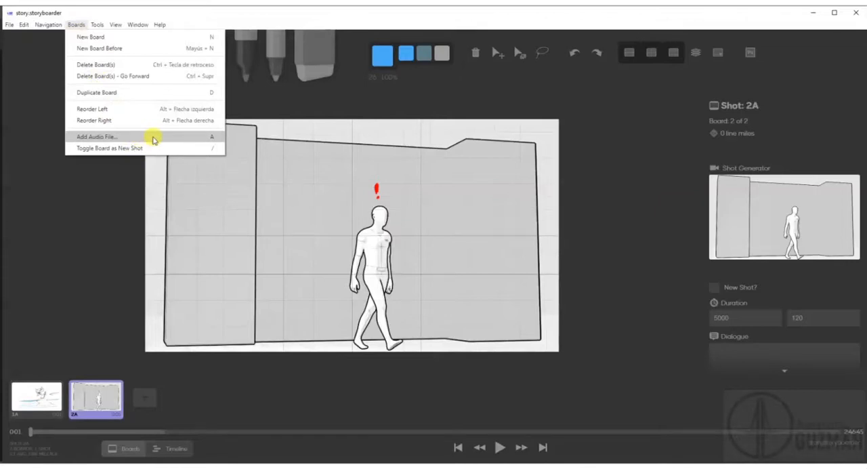
pyautogui.click(300, 10)
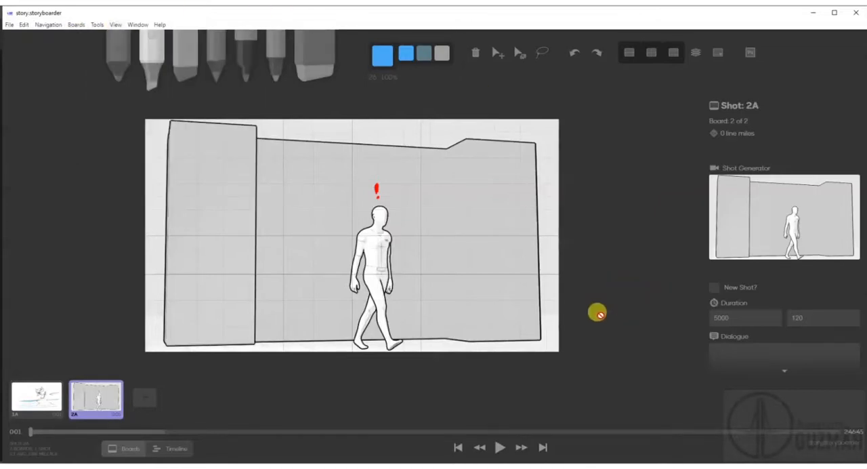
# Open the print or PDF export setup for the storyboard and keep the paper size at A4.
pyautogui.click(12, 26)
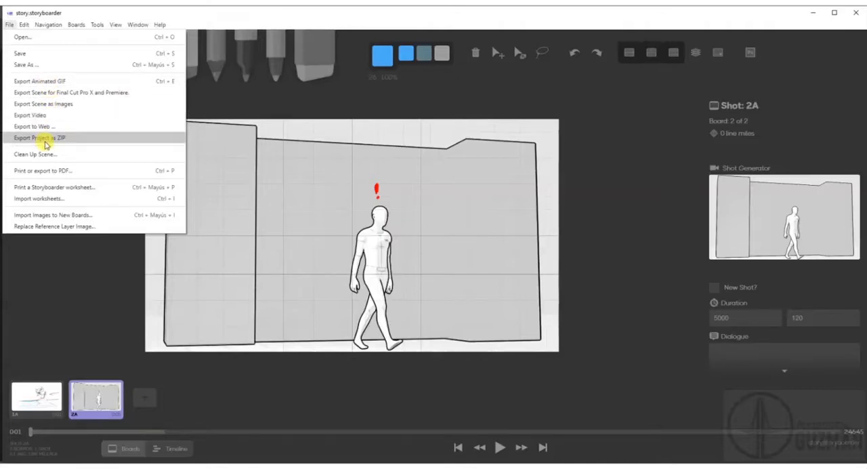
pyautogui.click(56, 174)
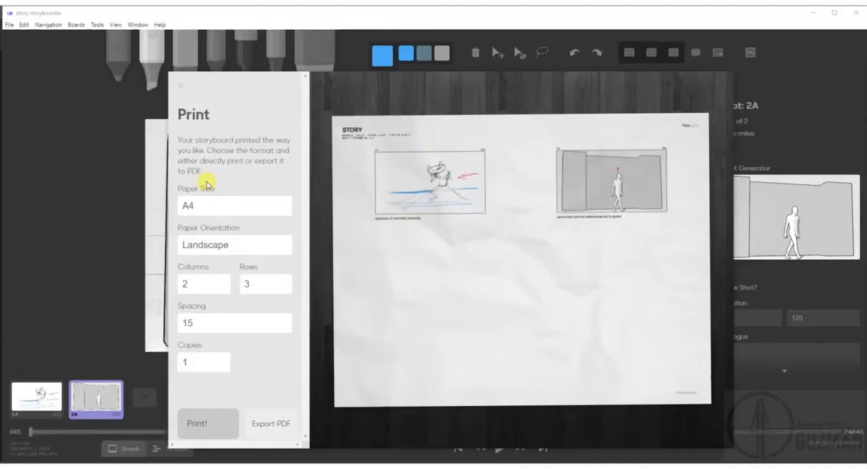
pyautogui.click(203, 210)
pyautogui.click(207, 233)
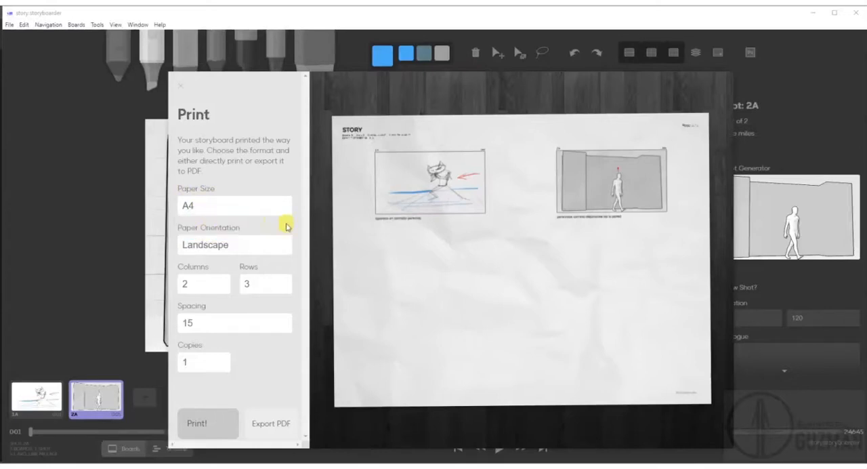
# Set the paper orientation to Portrait and export the storyboard as a PDF.
pyautogui.click(248, 245)
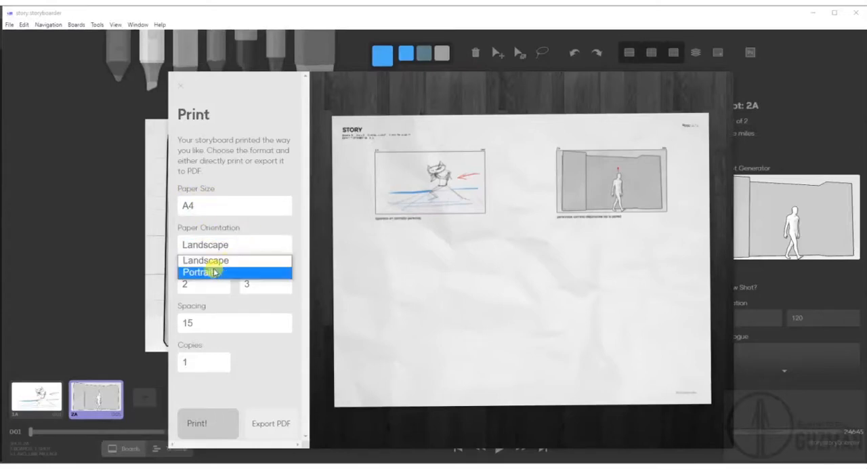
pyautogui.click(214, 272)
pyautogui.click(214, 244)
pyautogui.click(214, 261)
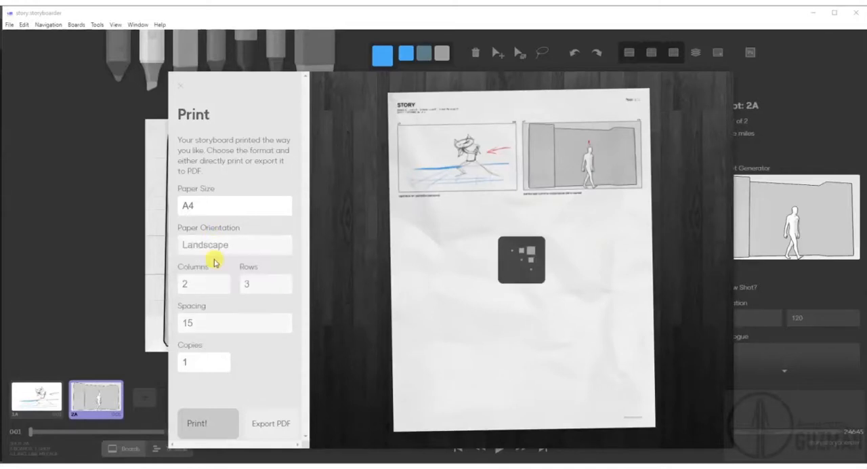
pyautogui.click(215, 250)
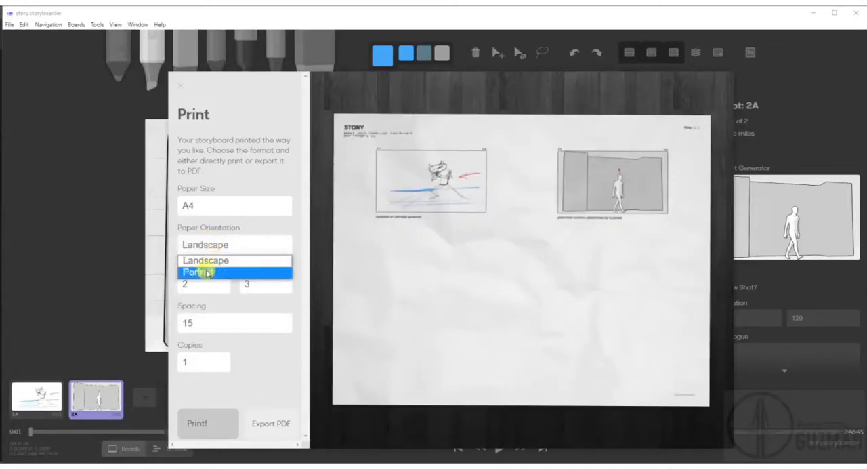
pyautogui.click(205, 271)
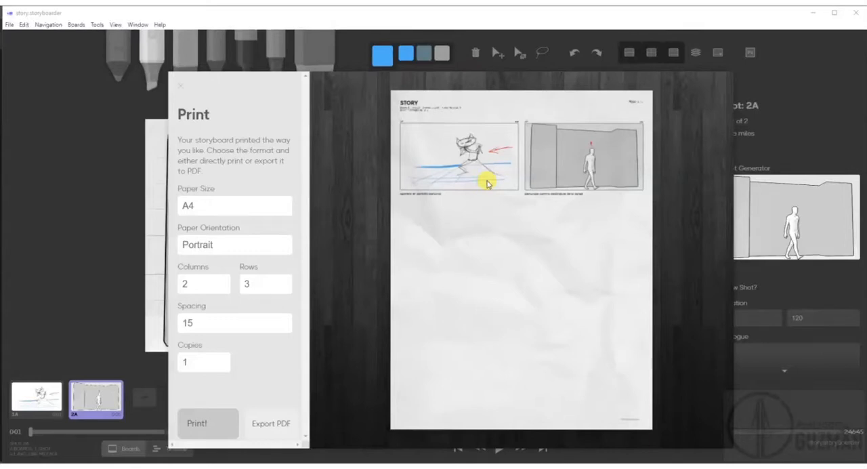
pyautogui.click(271, 422)
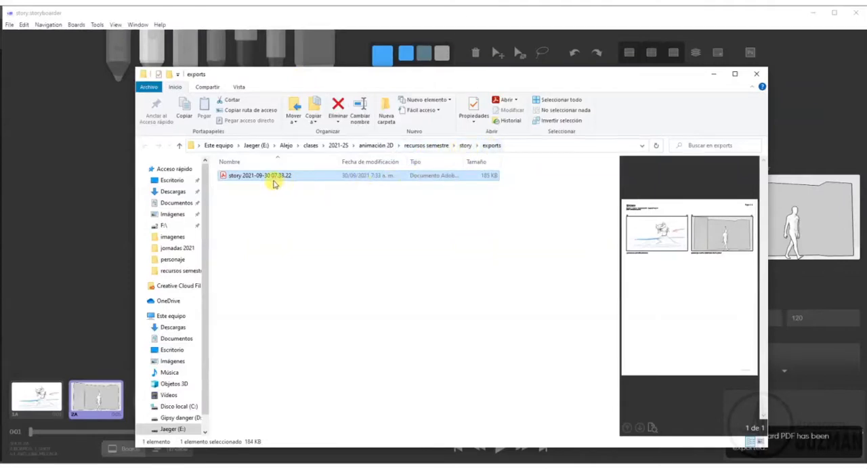
# Open the exported storyboard PDF in Adobe Acrobat and start editing its text and images.
pyautogui.doubleClick(274, 177)
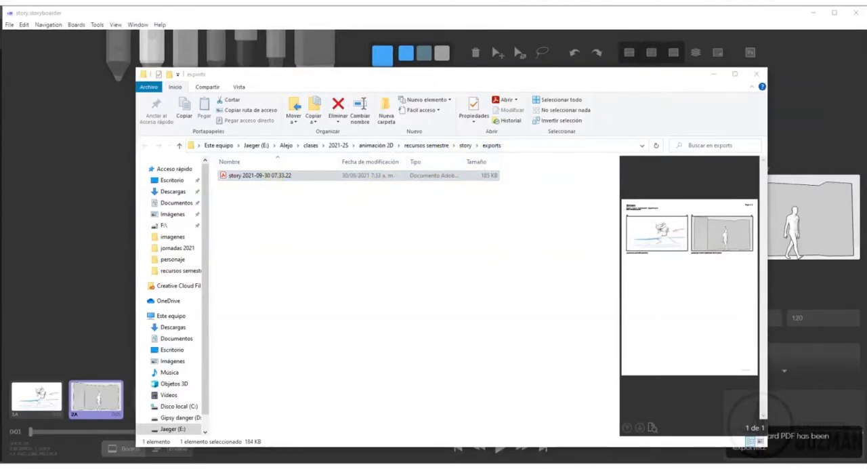
pyautogui.moveTo(866, 76); pyautogui.dragTo(324, 57)
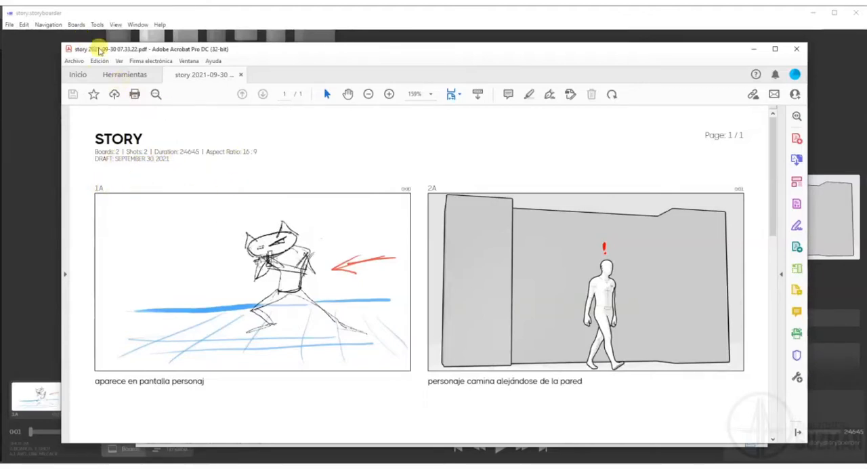
pyautogui.click(98, 61)
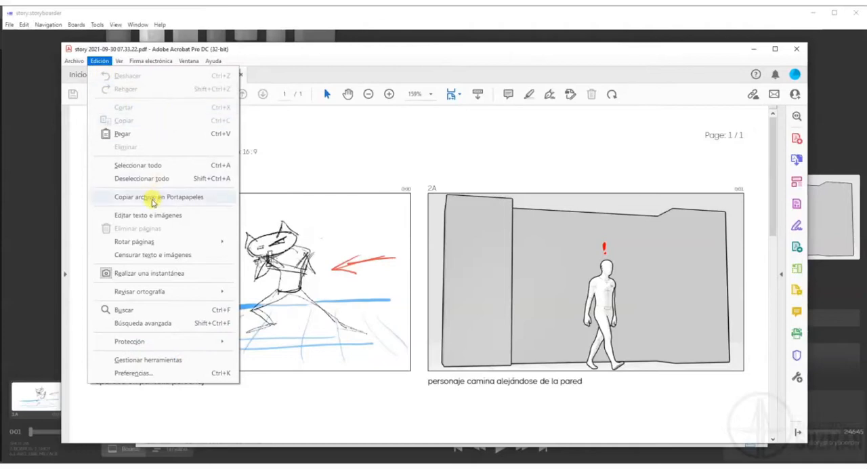
pyautogui.click(145, 215)
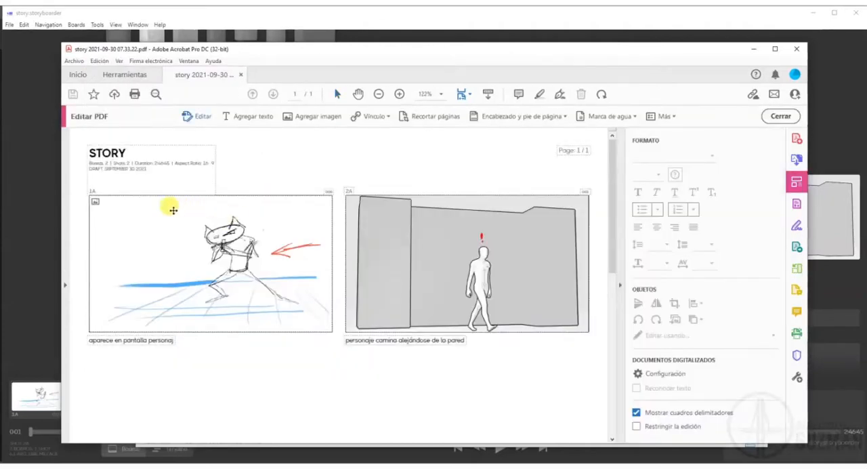
# Replace the 1A label above the first board in the PDF with "Entrada personaje".
pyautogui.click(91, 190)
pyautogui.moveTo(90, 190); pyautogui.dragTo(99, 192)
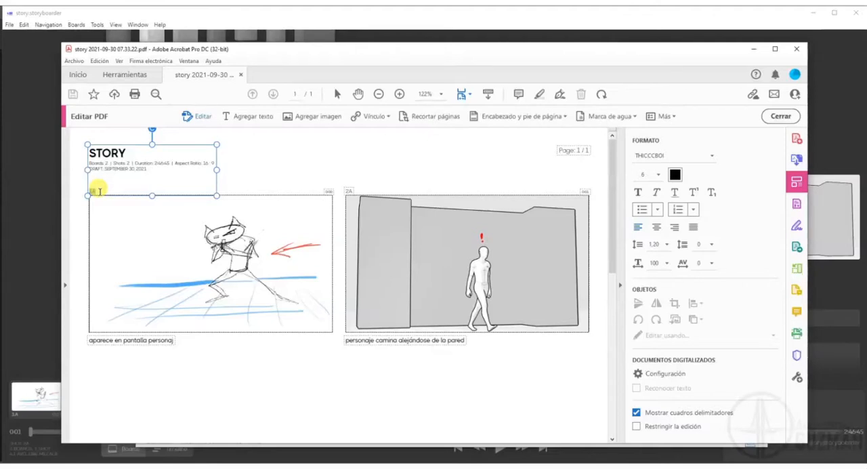
pyautogui.click(99, 191)
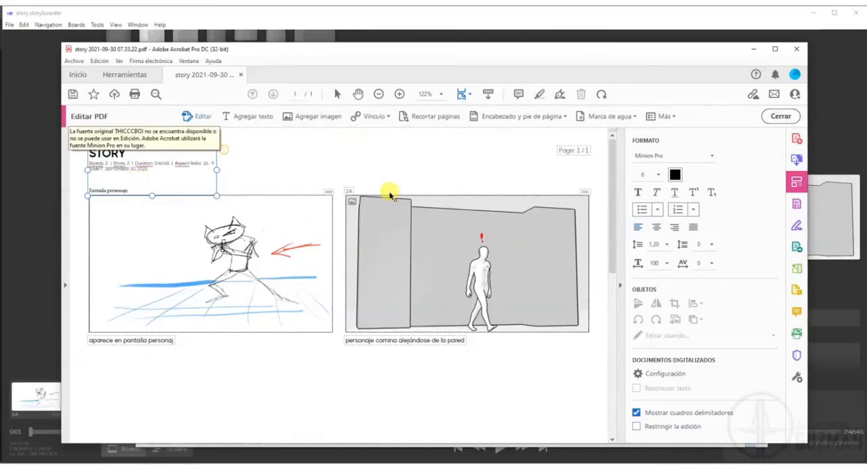
# Replace the 2A label above the second board in the PDF with "Alejarse".
pyautogui.click(349, 190)
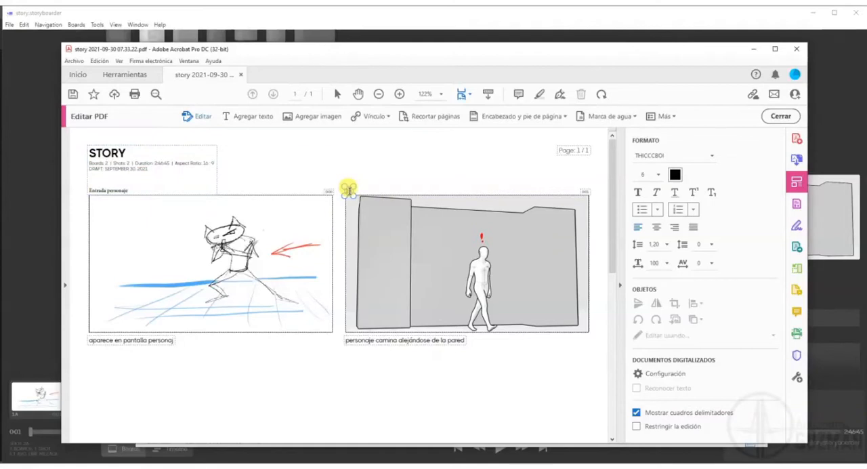
pyautogui.click(351, 192)
pyautogui.click(462, 158)
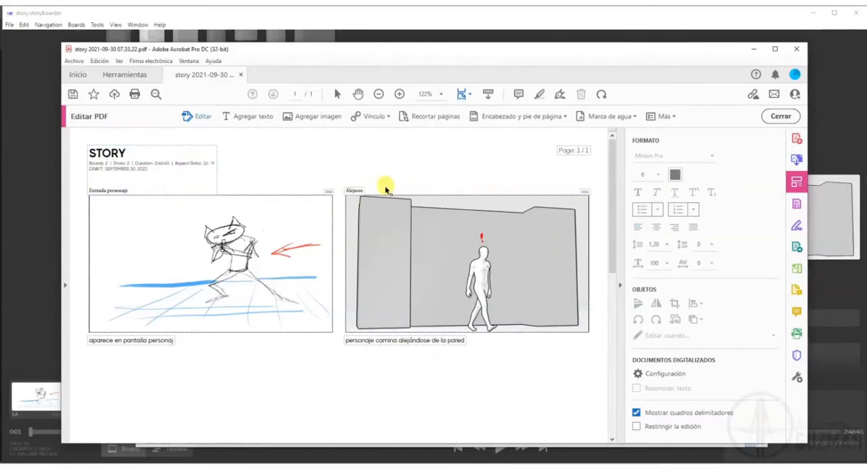